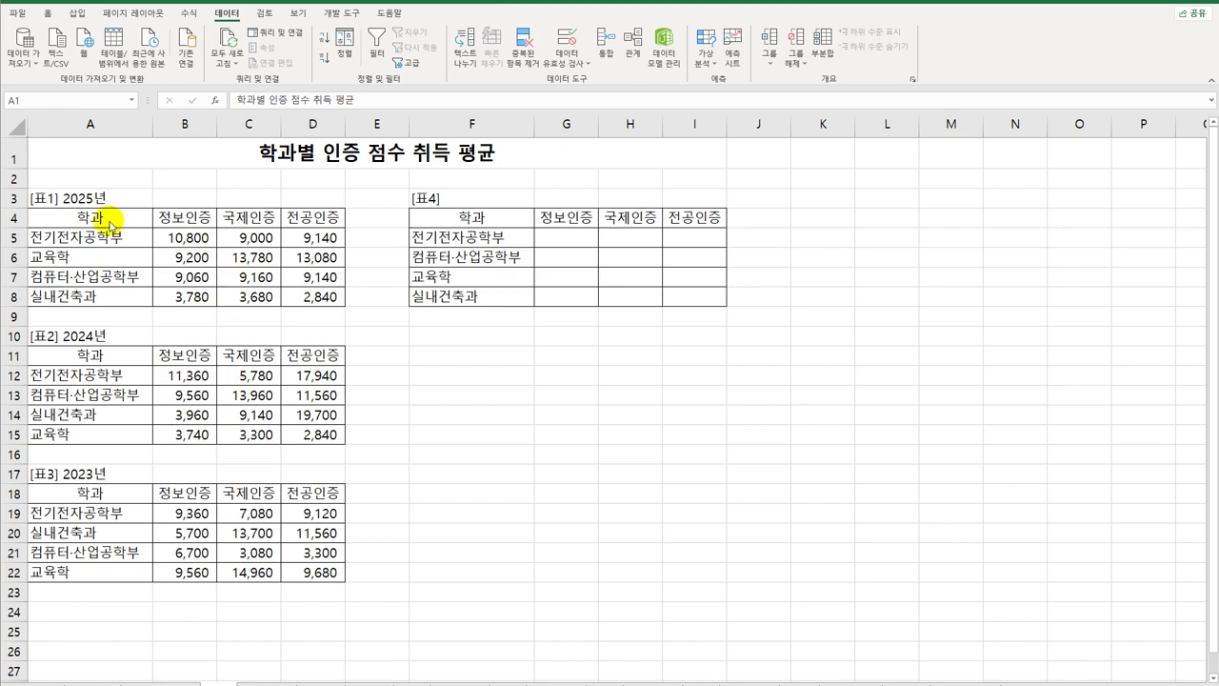
# Examine the headings of the yearly tables [표1] to [표3] and the department and certification labels of [표4]
pyautogui.click(108, 219)
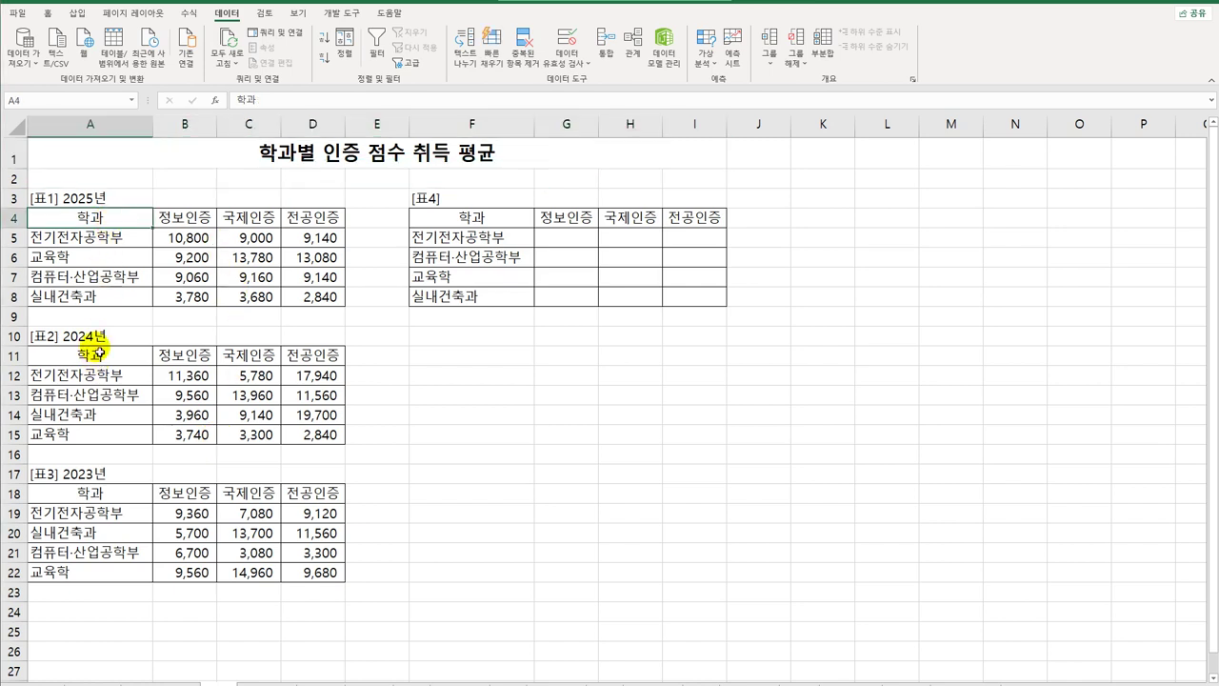
pyautogui.click(92, 352)
pyautogui.click(91, 494)
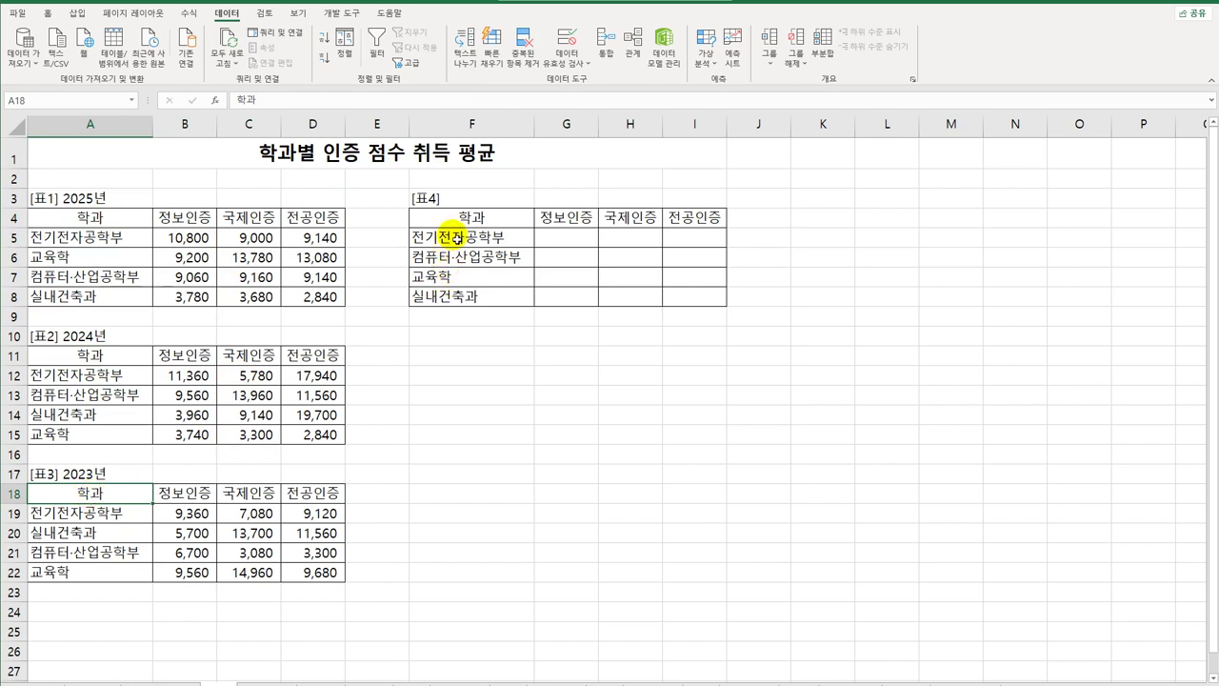
pyautogui.moveTo(513, 219); pyautogui.dragTo(510, 307)
pyautogui.click(562, 223)
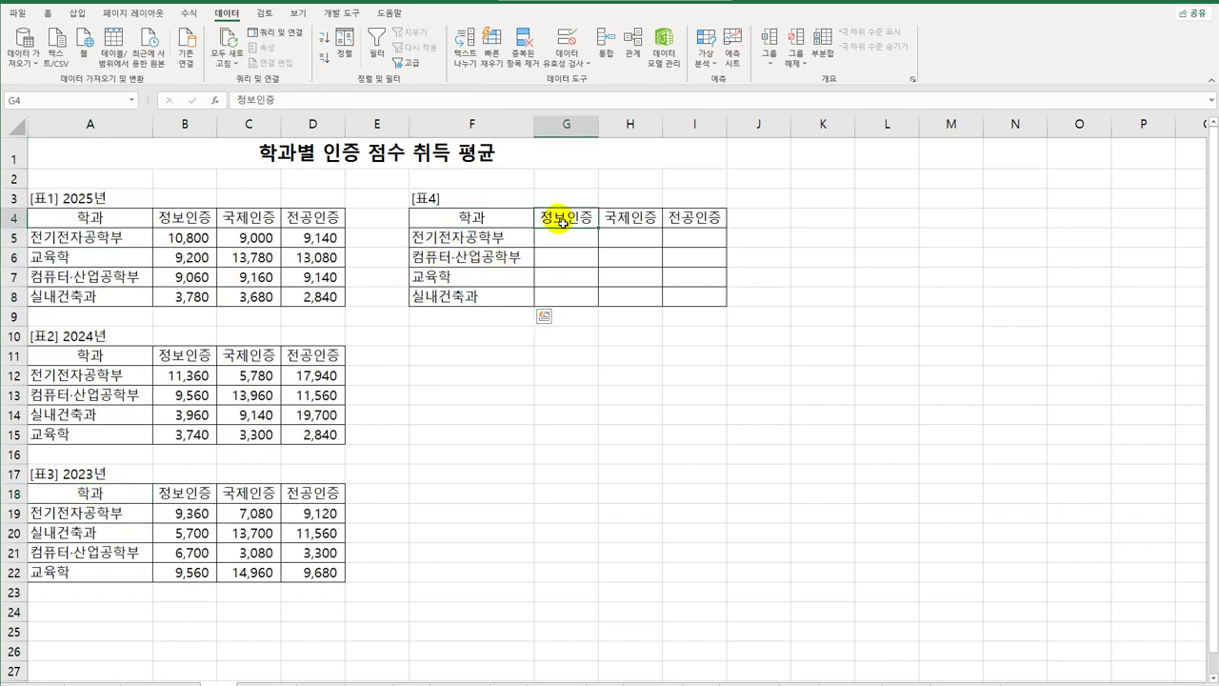
pyautogui.click(636, 220)
pyautogui.click(701, 223)
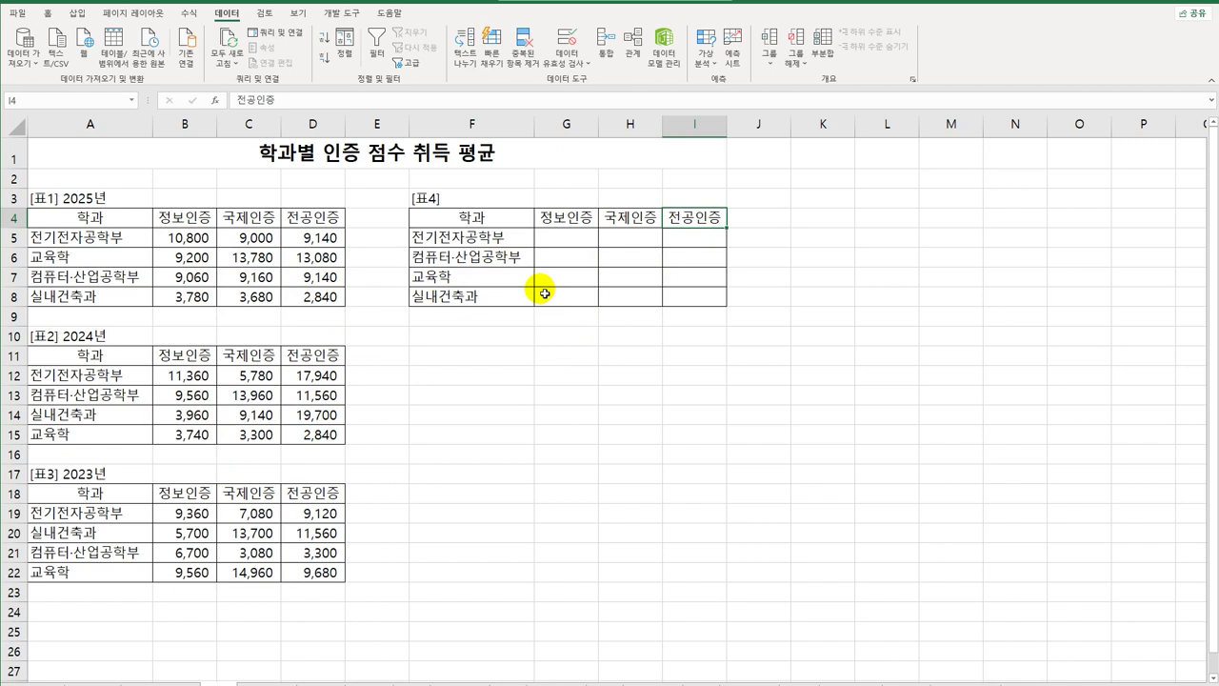
# Start a Consolidate operation for the whole [표4] table (F4:I8) with the 평균 (average) function
pyautogui.click(512, 218)
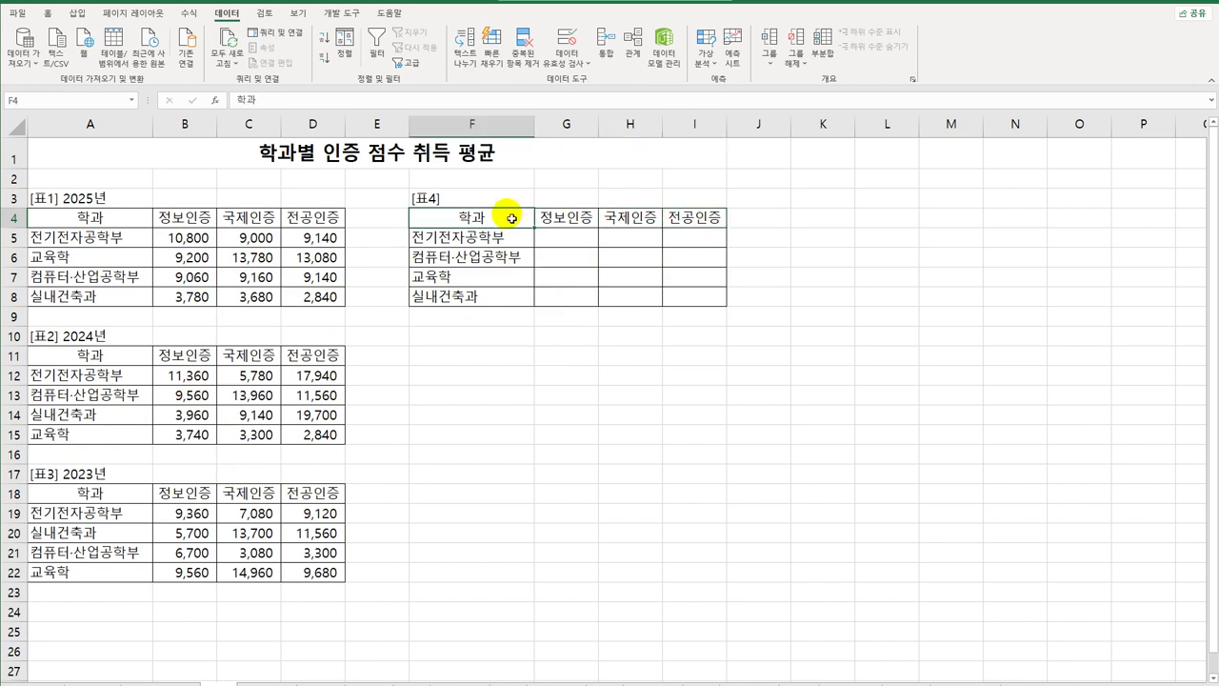
pyautogui.moveTo(511, 218); pyautogui.dragTo(692, 303)
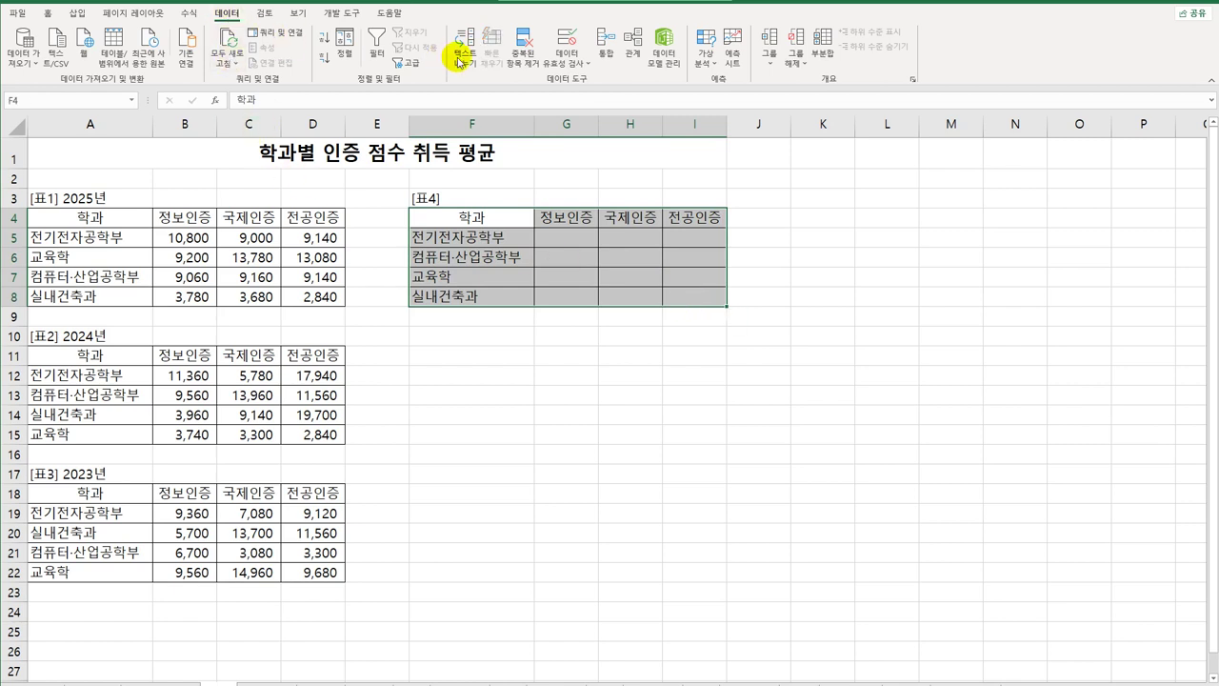
pyautogui.click(600, 55)
pyautogui.moveTo(567, 120); pyautogui.dragTo(586, 341)
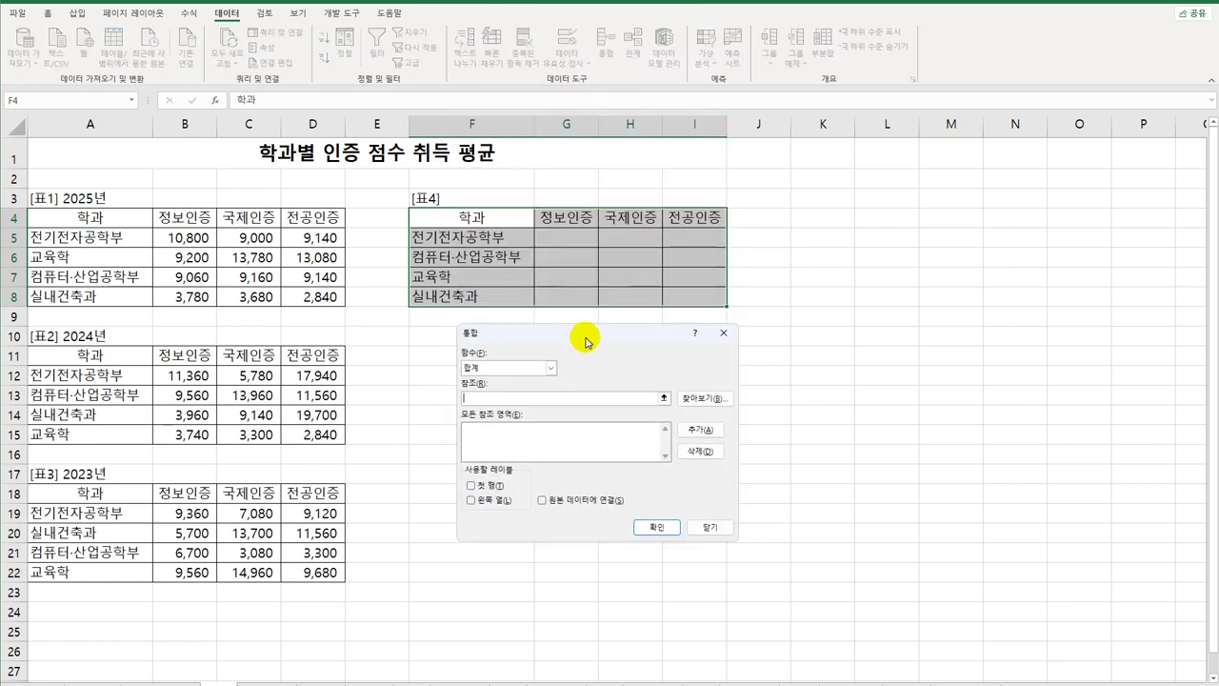
pyautogui.click(548, 367)
pyautogui.click(533, 406)
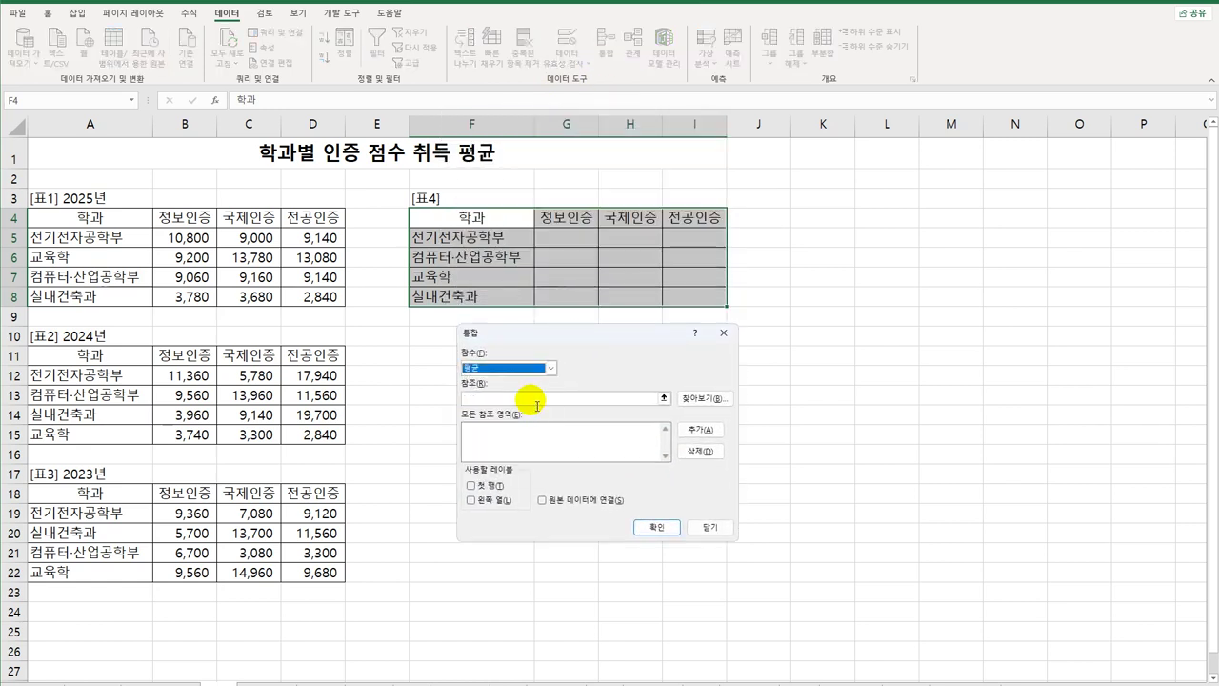
# Add the three yearly tables A4:D8, A11:D15 and A18:D22 as reference ranges for the consolidation
pyautogui.click(538, 399)
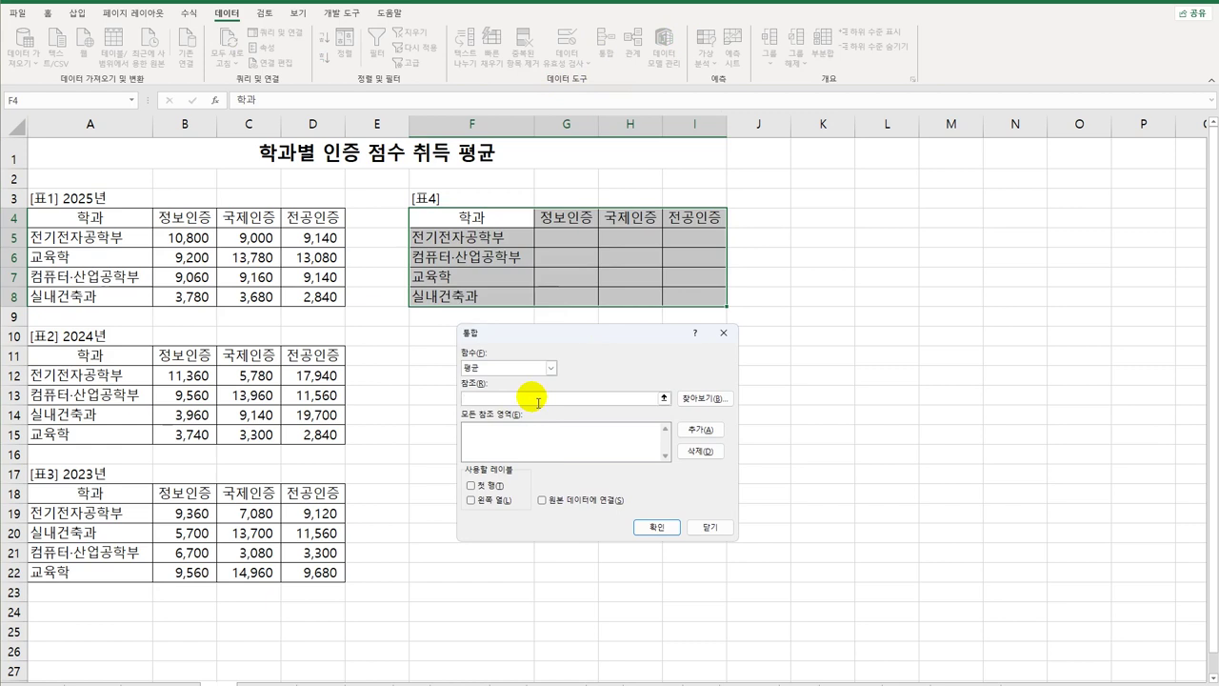
pyautogui.moveTo(95, 219); pyautogui.dragTo(300, 300)
pyautogui.click(701, 430)
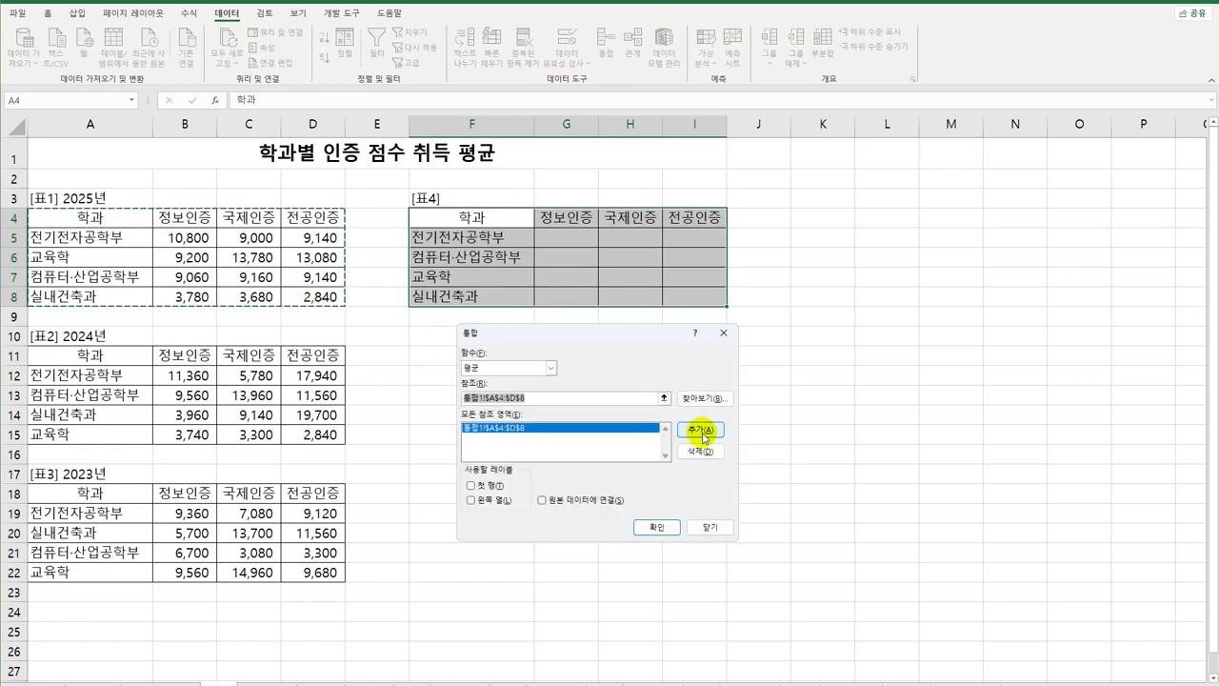
pyautogui.moveTo(137, 354); pyautogui.dragTo(308, 435)
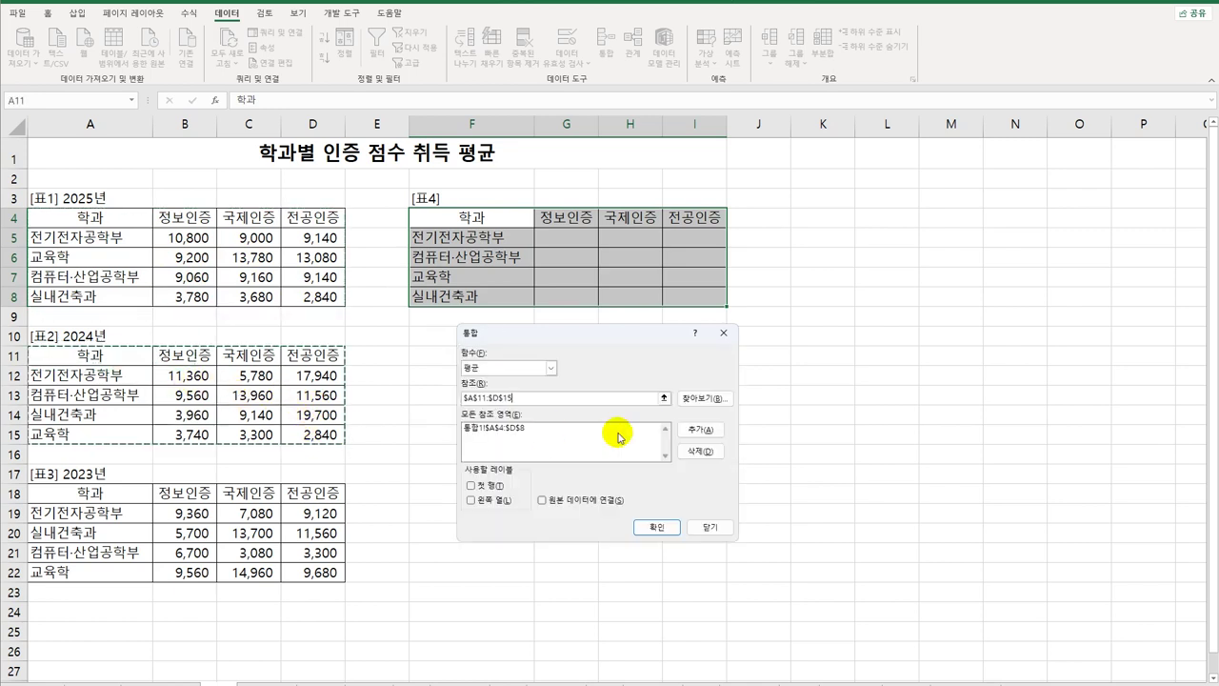
pyautogui.click(696, 434)
pyautogui.moveTo(124, 492); pyautogui.dragTo(310, 577)
pyautogui.click(701, 430)
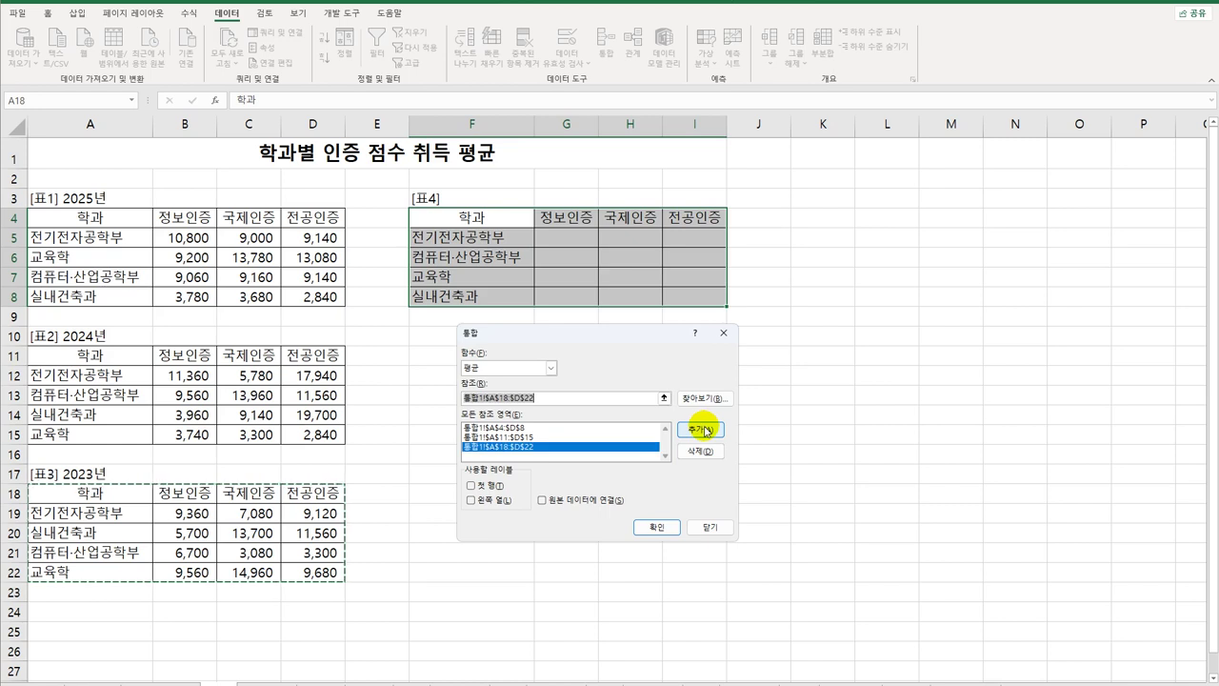
# Use both the 첫 행 (top row) and 왼쪽 열 (left column) labels and run the consolidation into [표4]
pyautogui.click(482, 487)
pyautogui.click(484, 505)
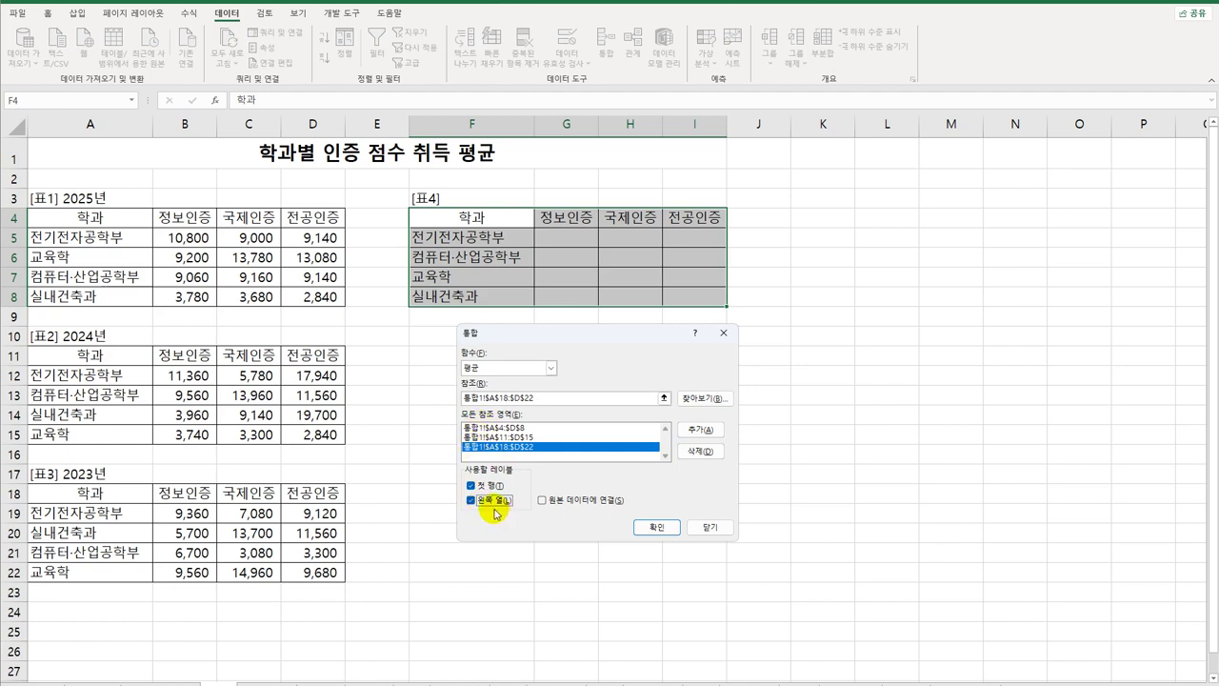
pyautogui.click(657, 529)
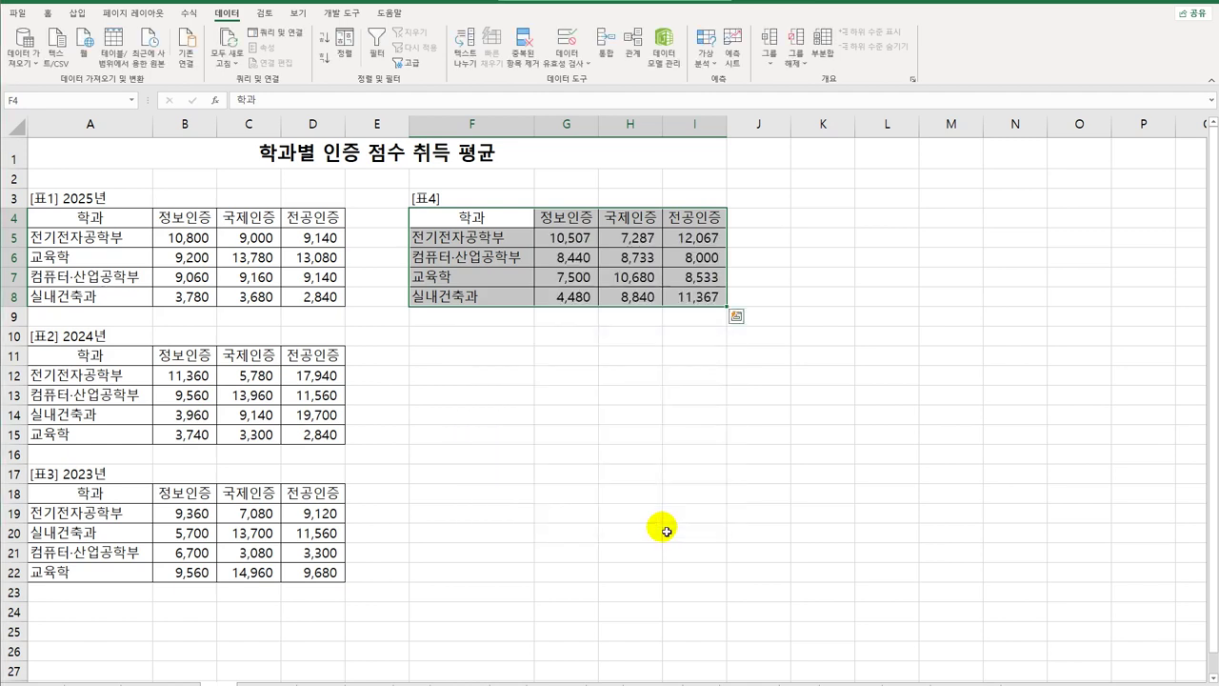
pyautogui.click(571, 241)
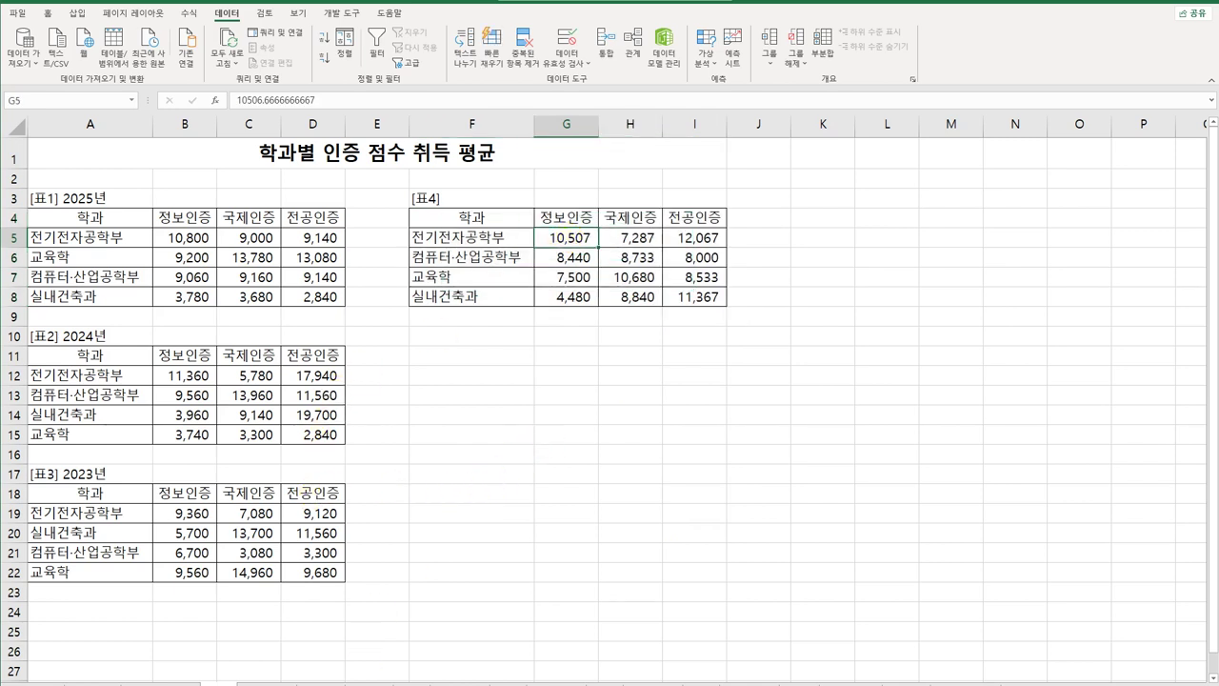
pyautogui.hotkey('ctrl', 'Home')
pyautogui.click(567, 238)
pyautogui.hotkey('ctrl', 'Home')
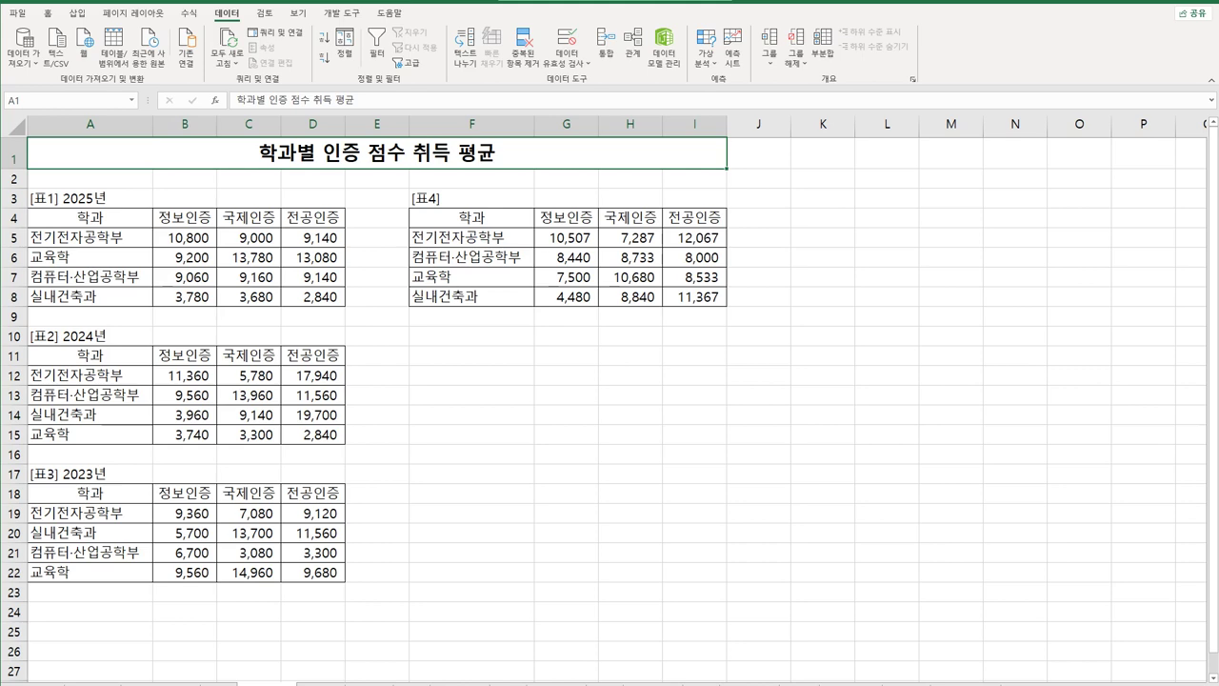
# On the blank [표3] 2학년 성적표 sheet, start a Consolidate operation for B3:F10 with the 평균 (average) function
pyautogui.hotkey('ctrl', 'pagedown')
pyautogui.hotkey('ctrl', 'pagedown')
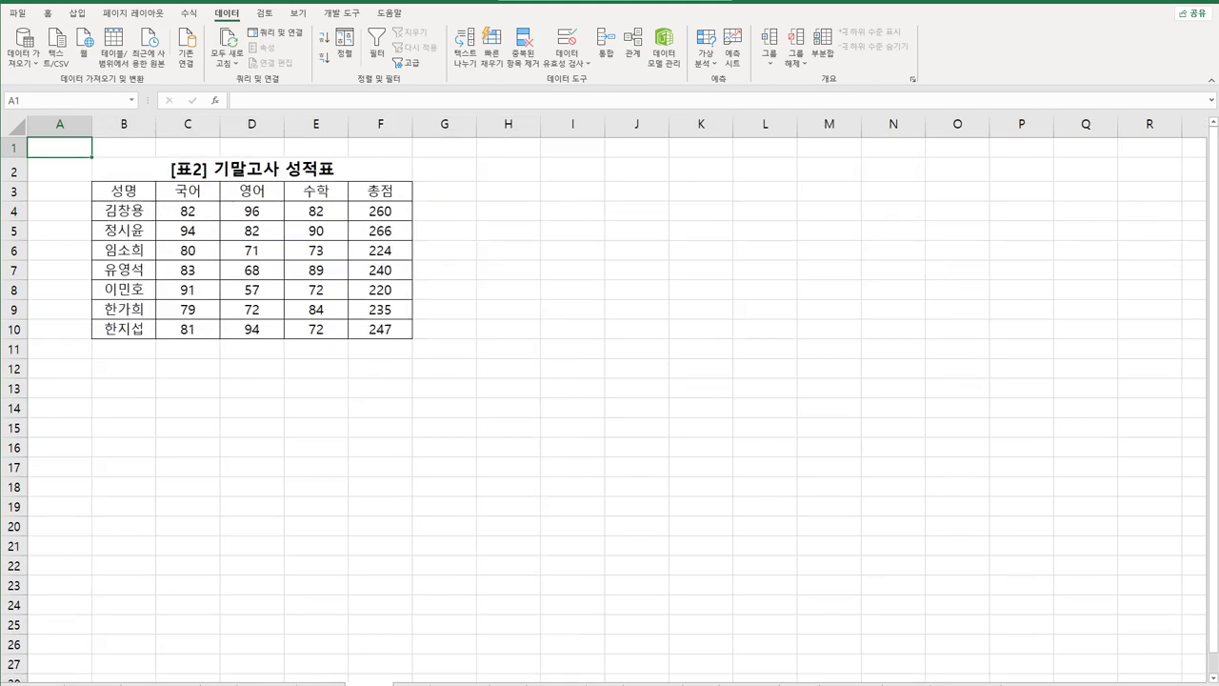
pyautogui.hotkey('ctrl', 'pagedown')
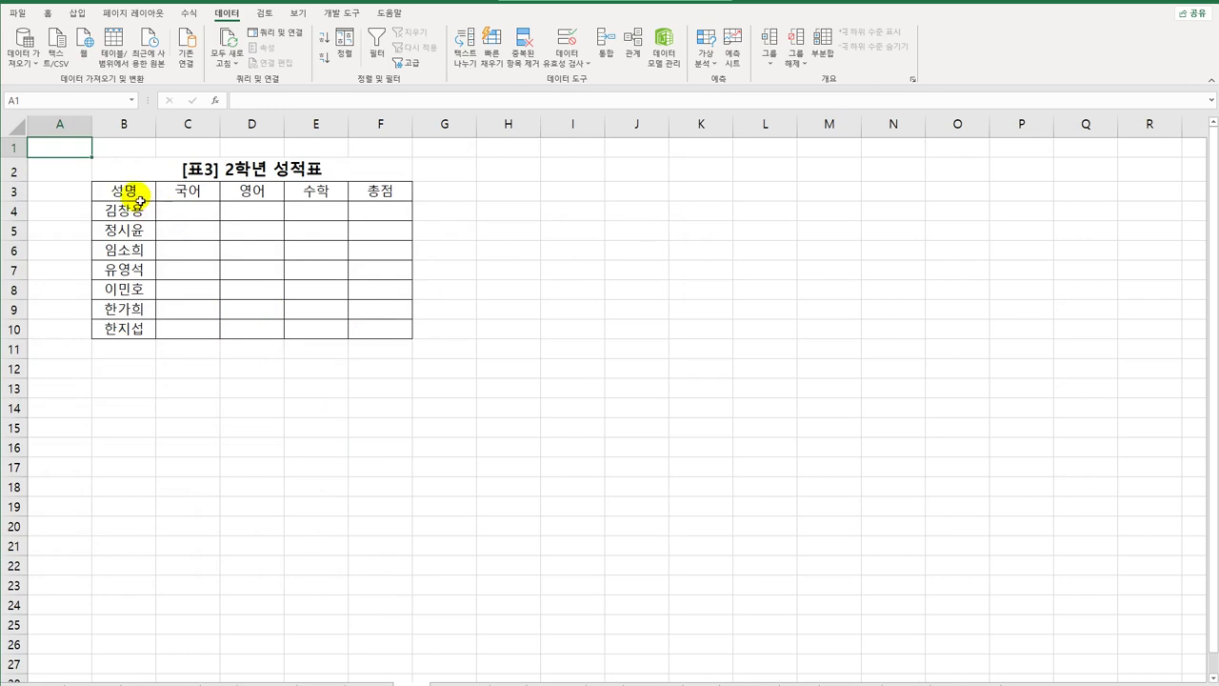
pyautogui.moveTo(128, 190); pyautogui.dragTo(404, 337)
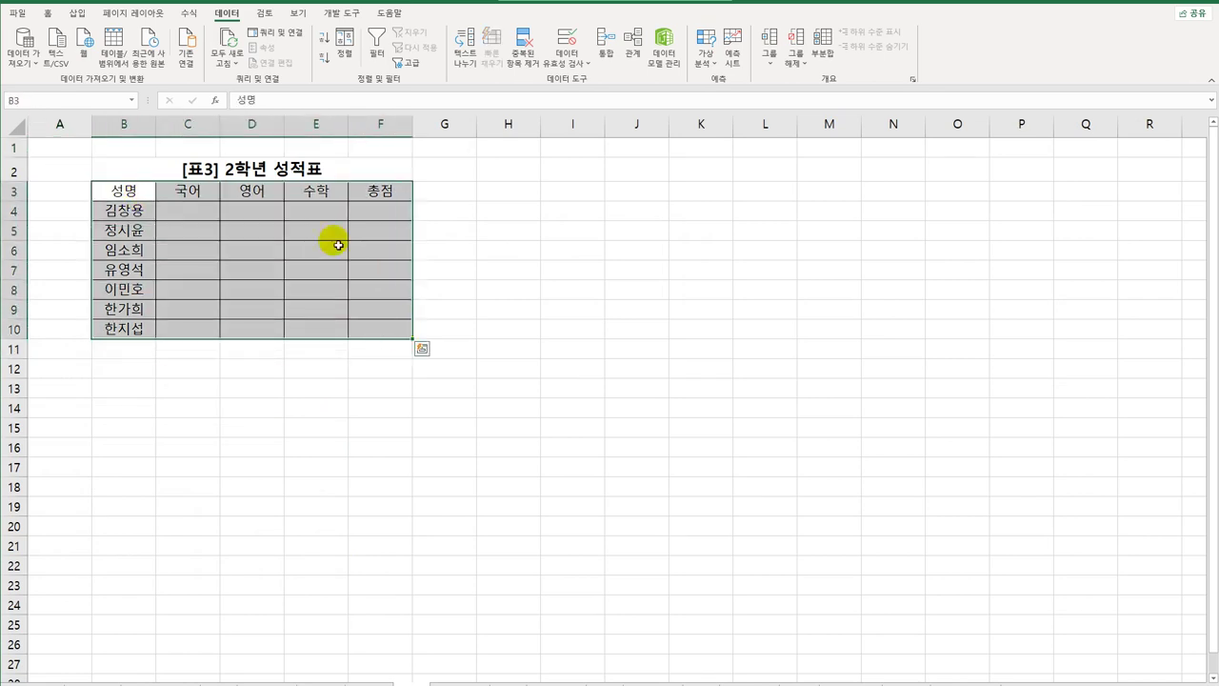
pyautogui.click(606, 48)
pyautogui.moveTo(590, 345); pyautogui.dragTo(585, 254)
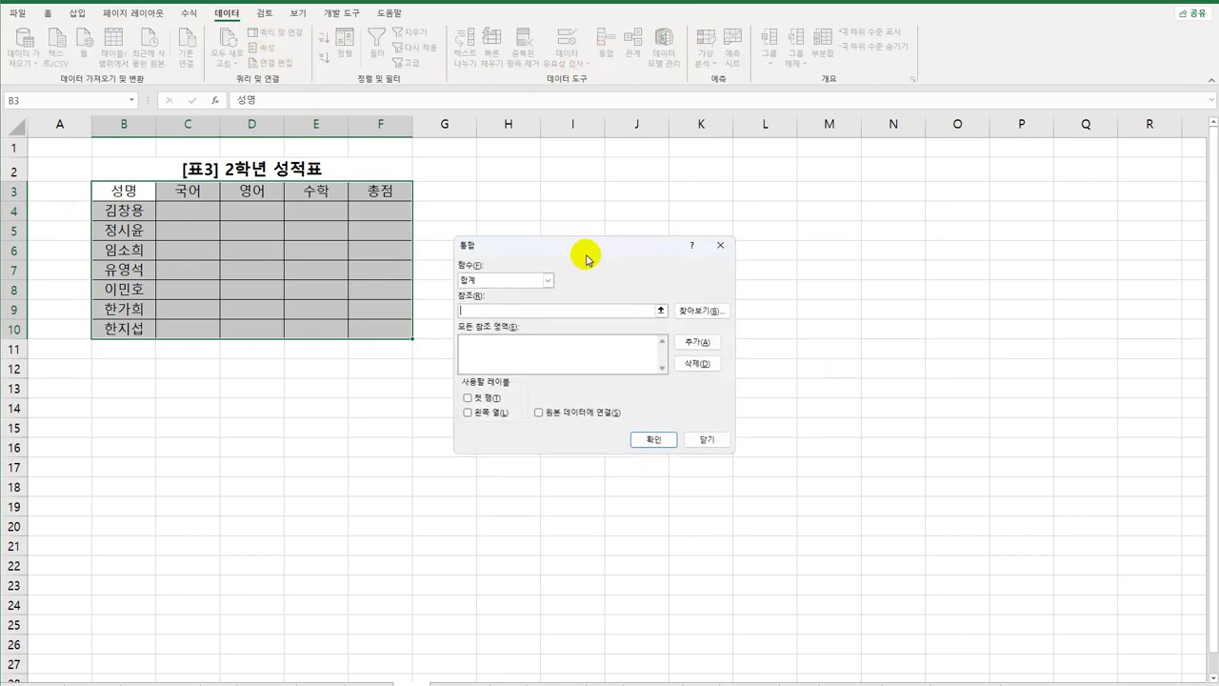
pyautogui.click(531, 280)
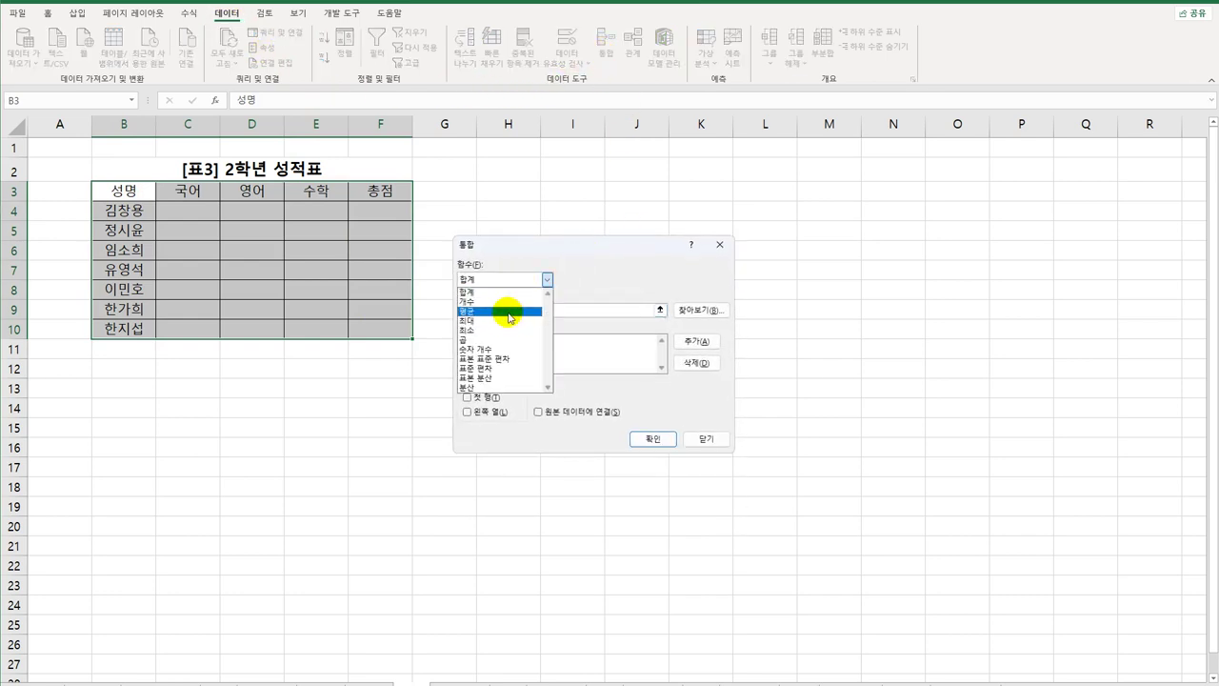
pyautogui.click(511, 312)
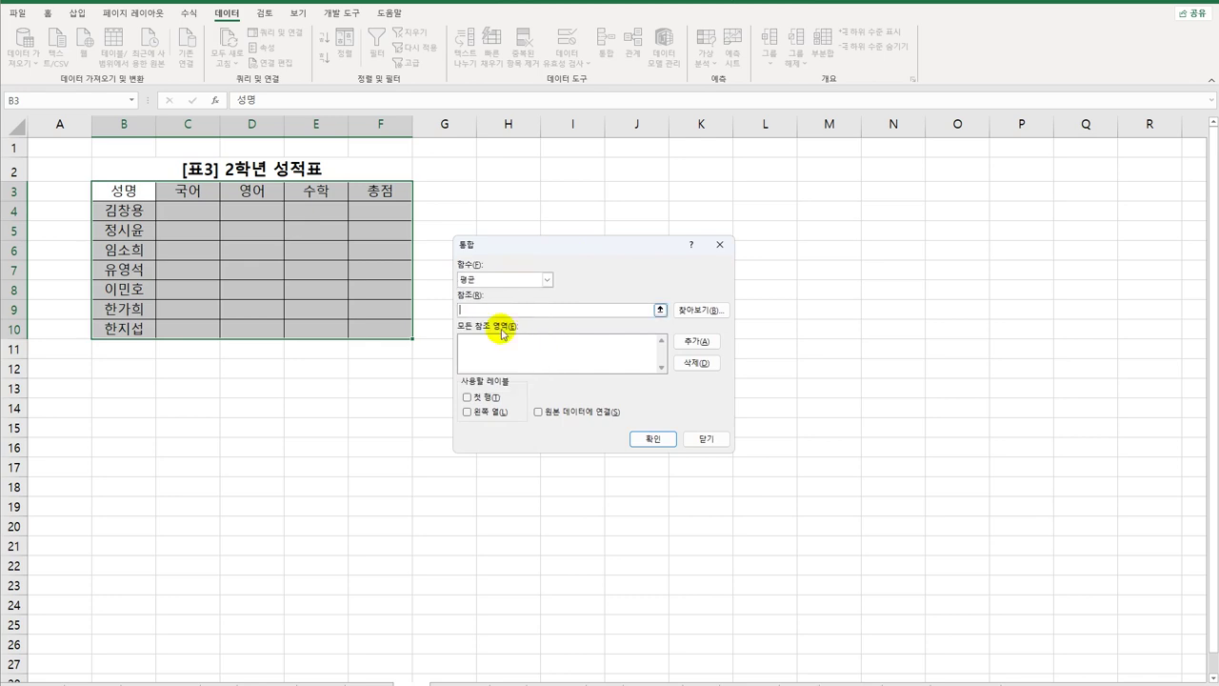
# Add B3:F10 from the 중간고사 sheet and B3:F10 from the 기말고사 sheet as reference ranges for the consolidation
pyautogui.click(349, 677)
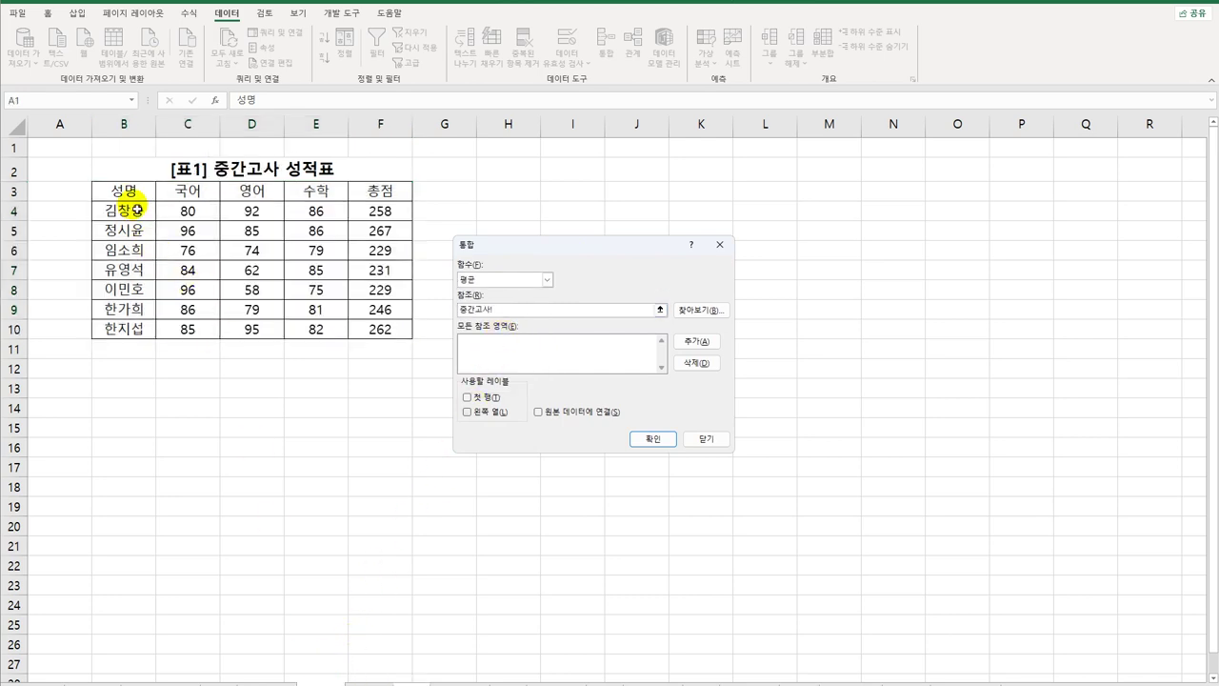
pyautogui.moveTo(124, 193); pyautogui.dragTo(314, 270)
pyautogui.moveTo(365, 334); pyautogui.dragTo(365, 334)
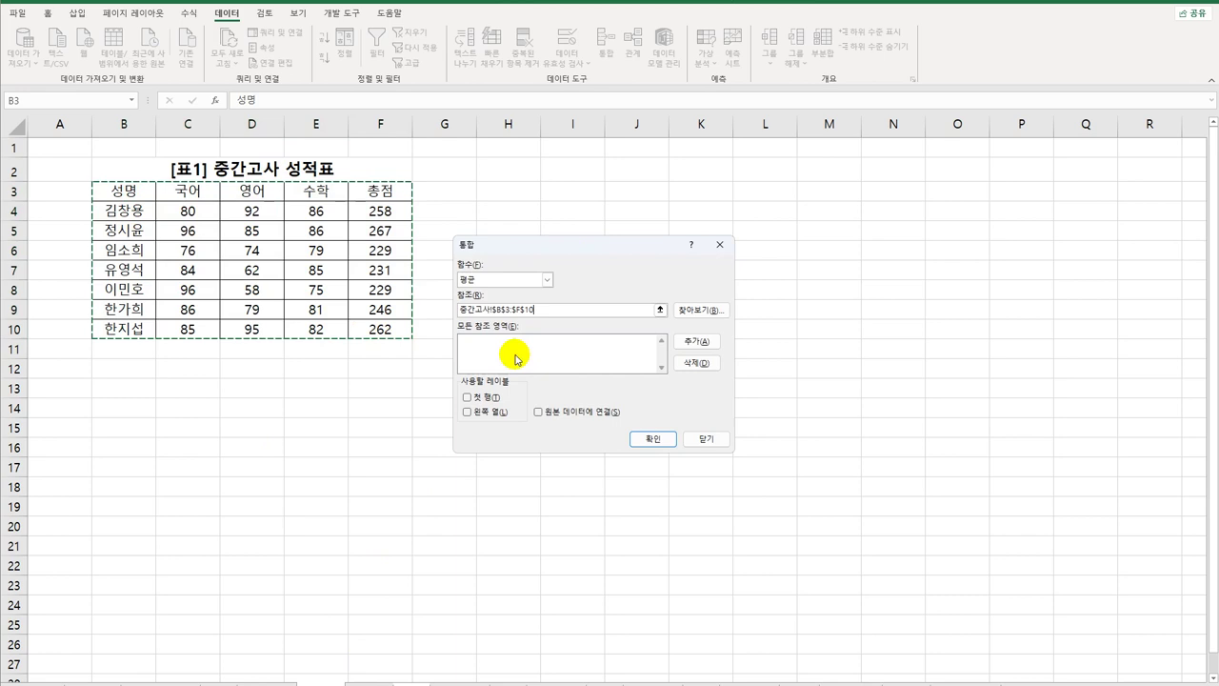
pyautogui.click(702, 341)
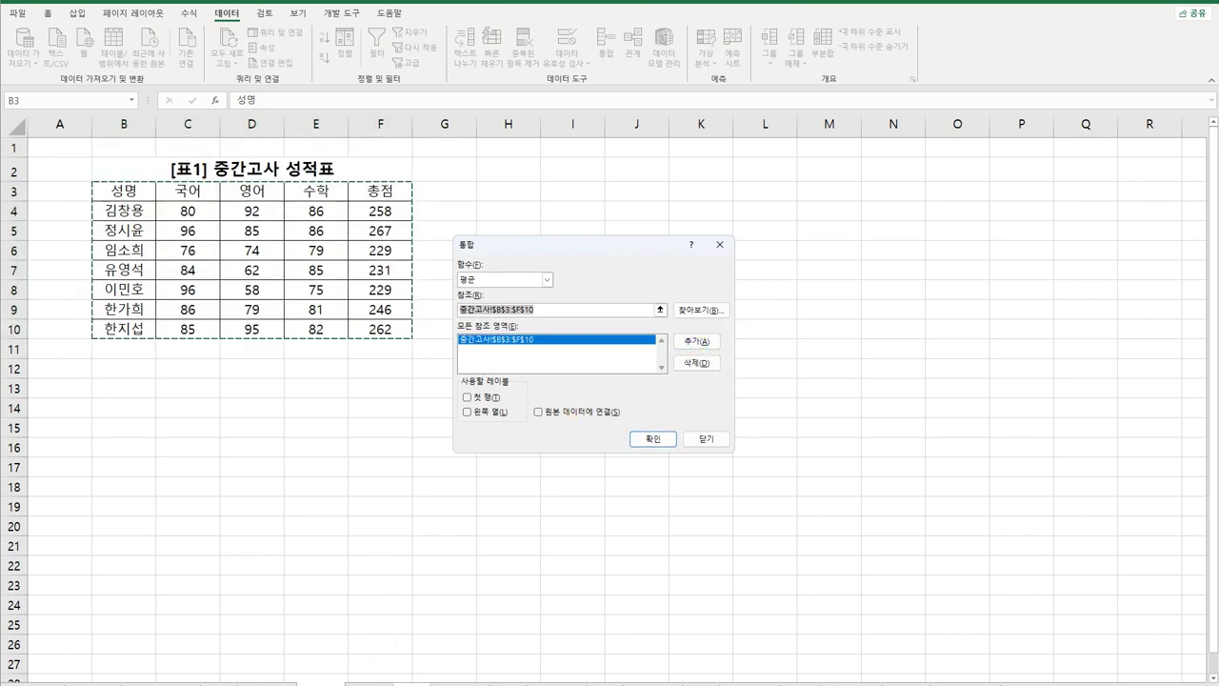
pyautogui.click(369, 680)
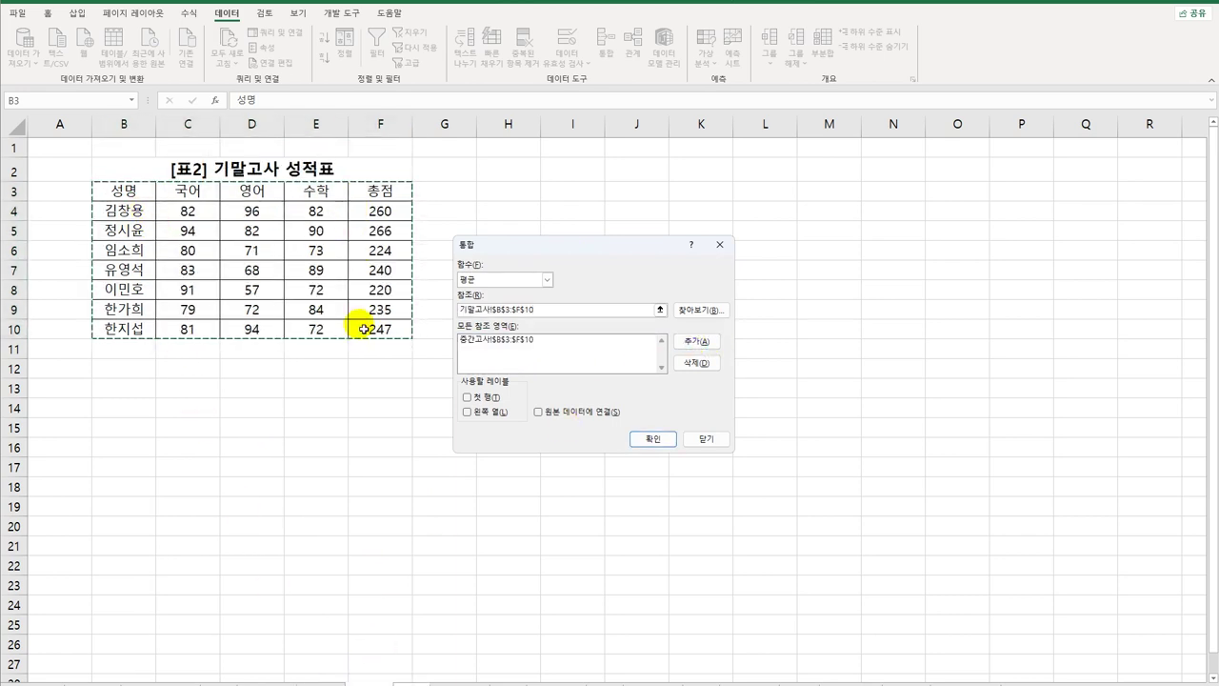
pyautogui.click(694, 343)
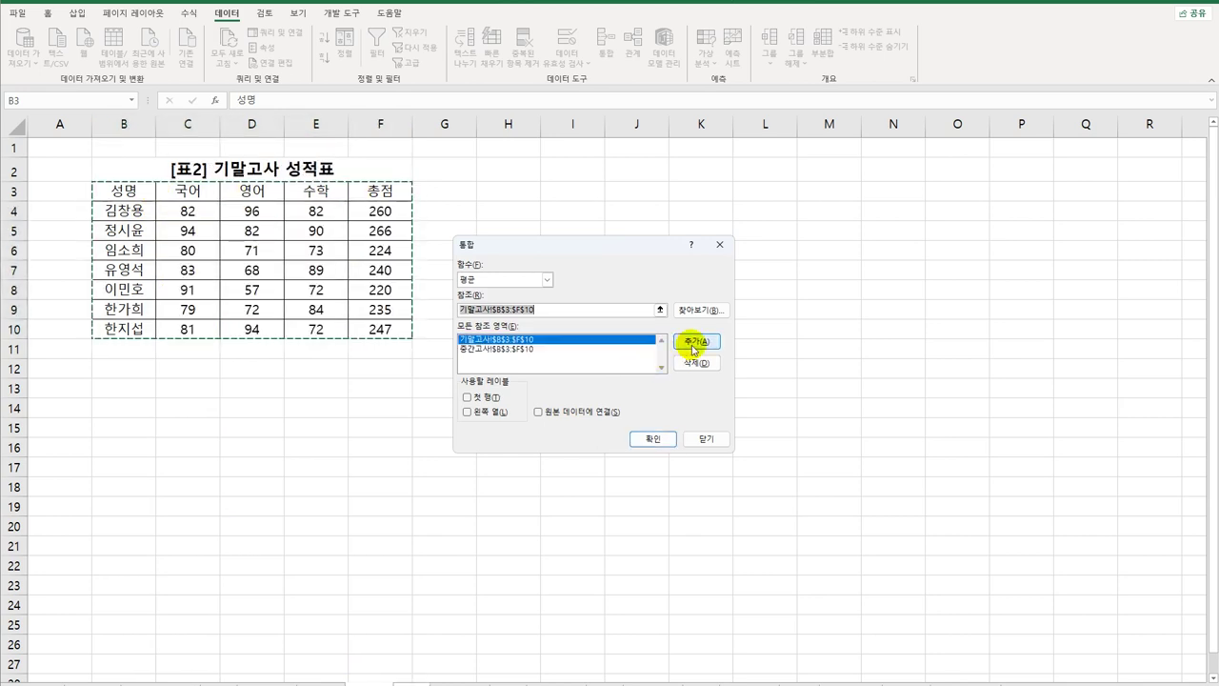
# Use the 첫 행 and 왼쪽 열 labels and run the consolidation into the [표3] 2학년 성적표 table
pyautogui.click(485, 400)
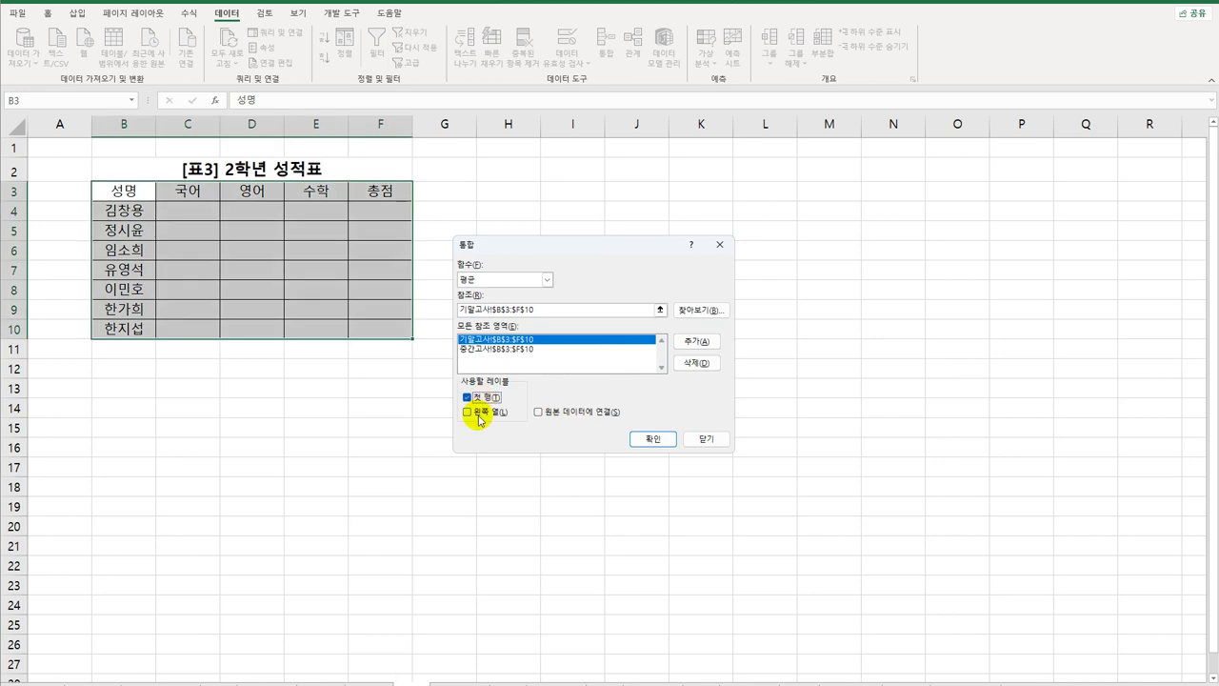
pyautogui.click(476, 413)
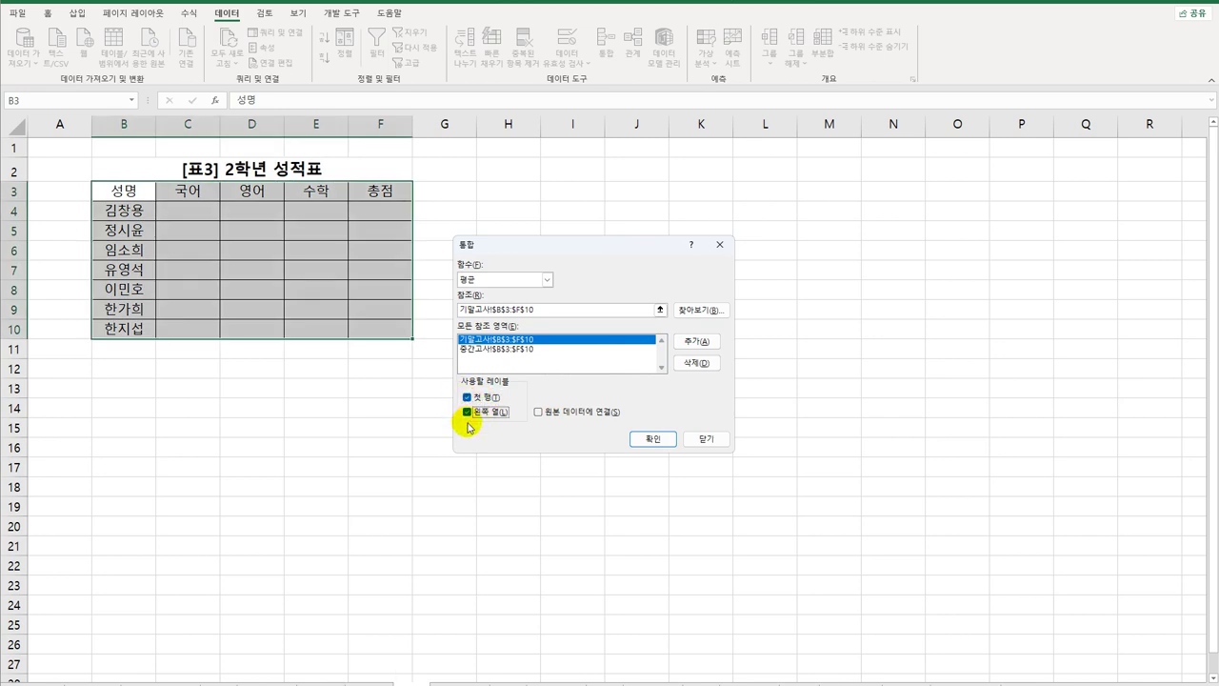
pyautogui.click(647, 440)
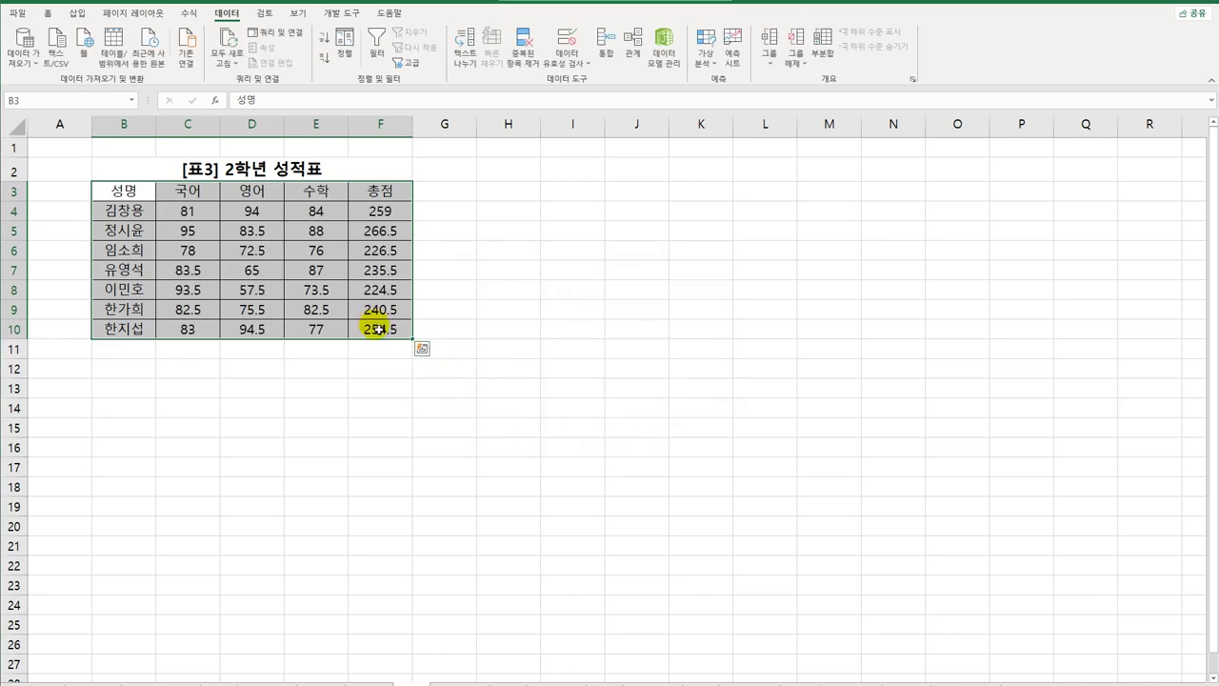
pyautogui.click(381, 331)
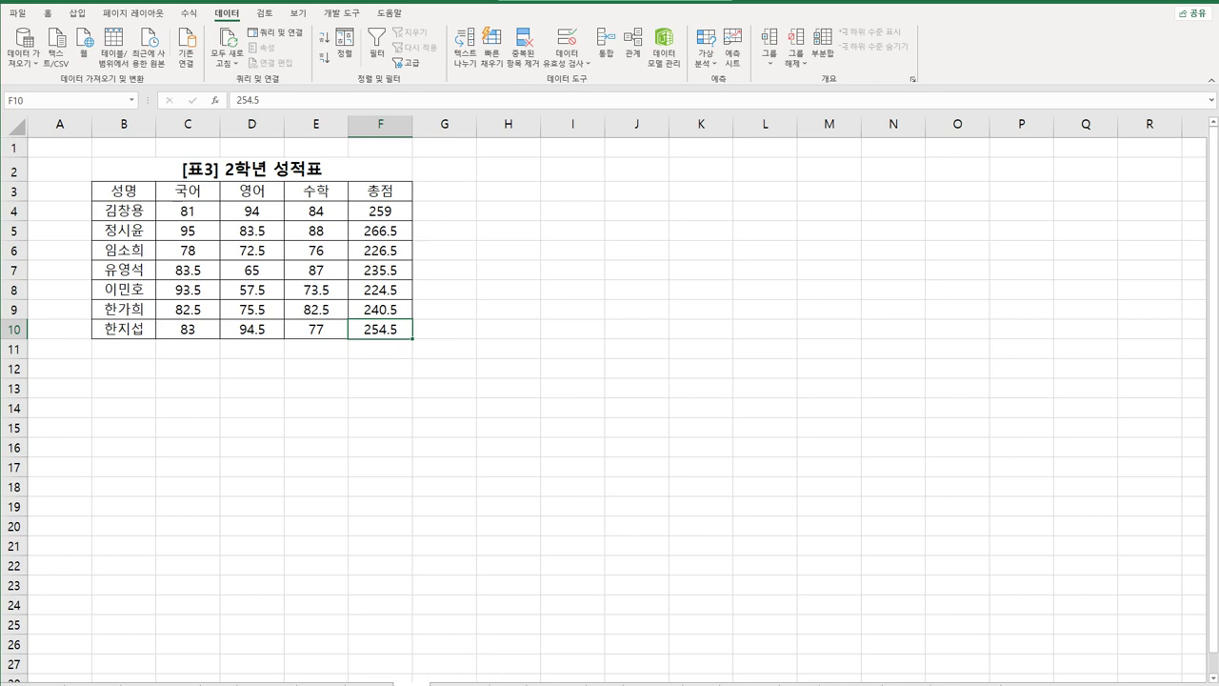
# Review the other blank [표3] 2학년 성적표 sheets, the 중간고사 scores and the consolidated 2학년 성적표 sheet
pyautogui.hotkey('ctrl', 'pagedown')
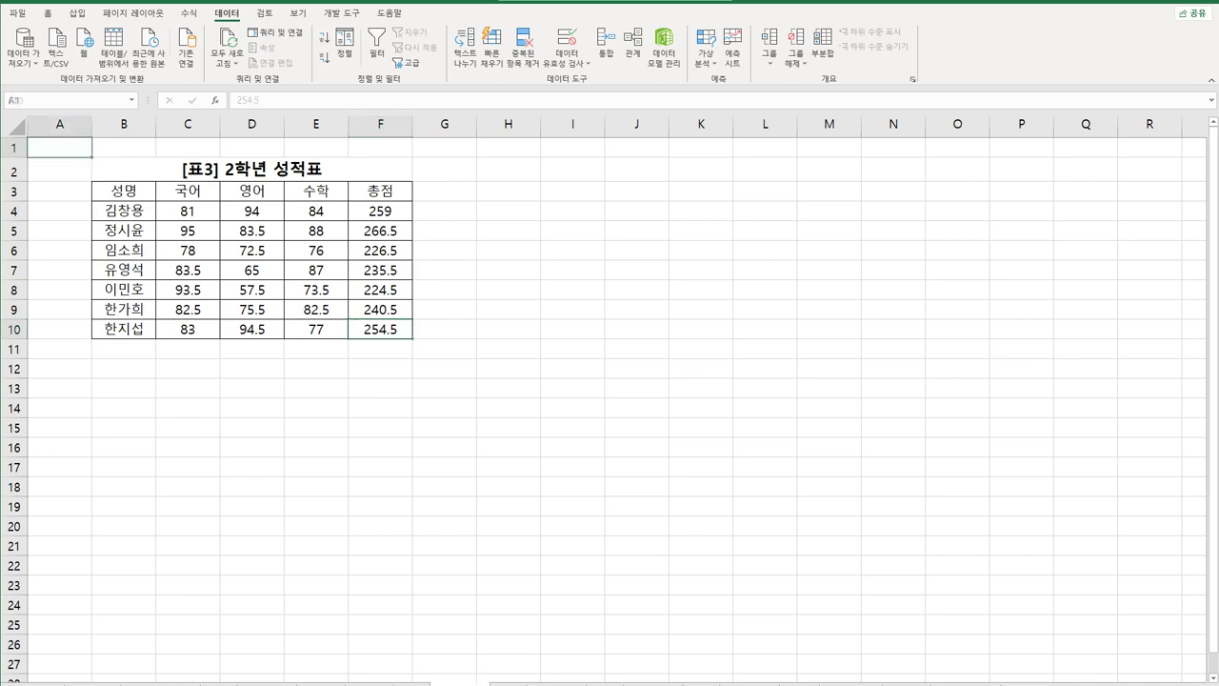
pyautogui.hotkey('ctrl', 'pagedown')
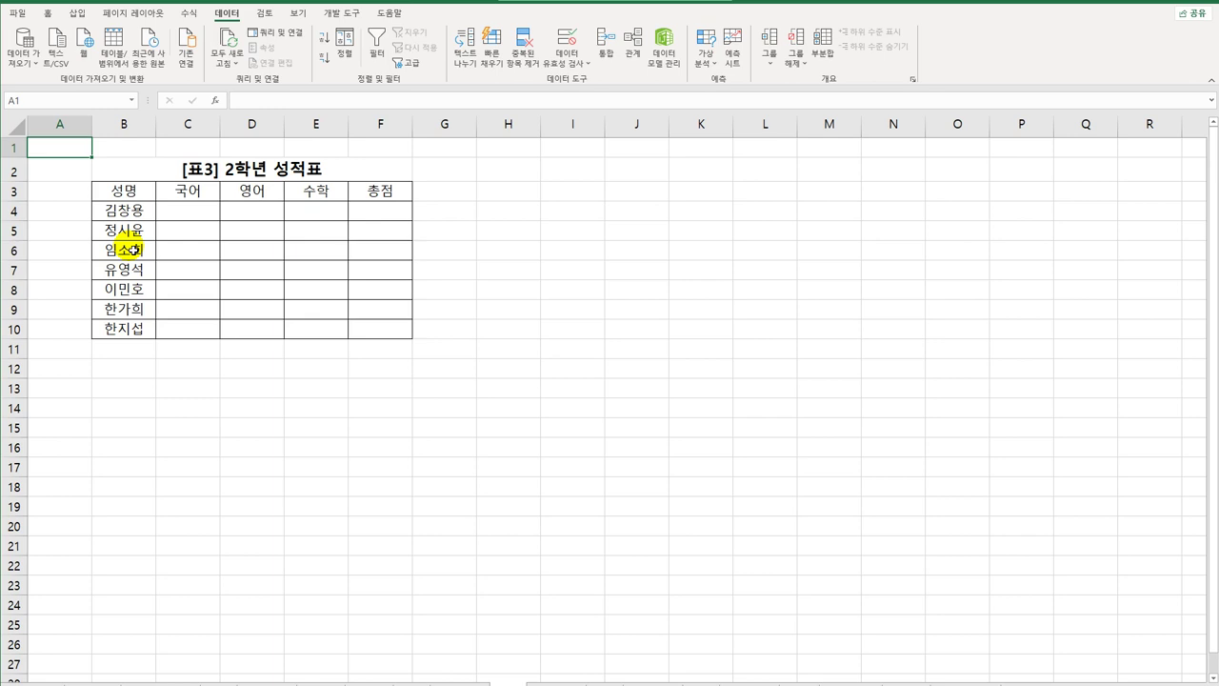
pyautogui.click(311, 683)
pyautogui.click(189, 213)
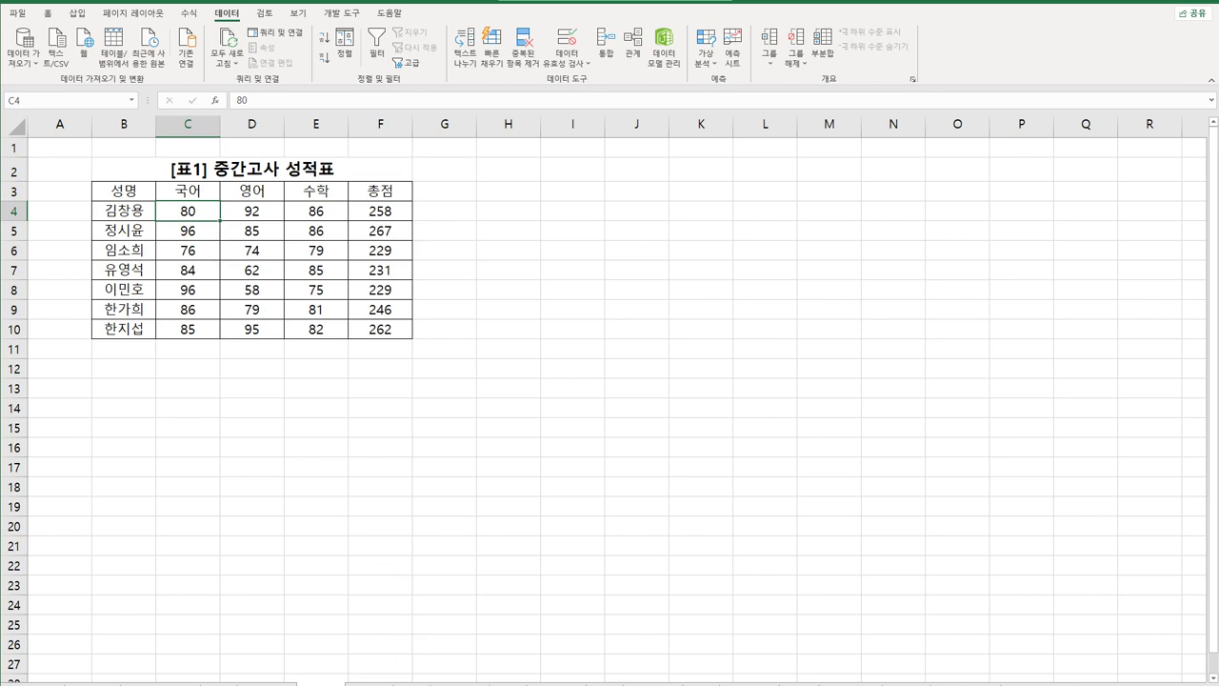
pyautogui.hotkey('ctrl', 'pagedown')
pyautogui.hotkey('ctrl', 'pagedown')
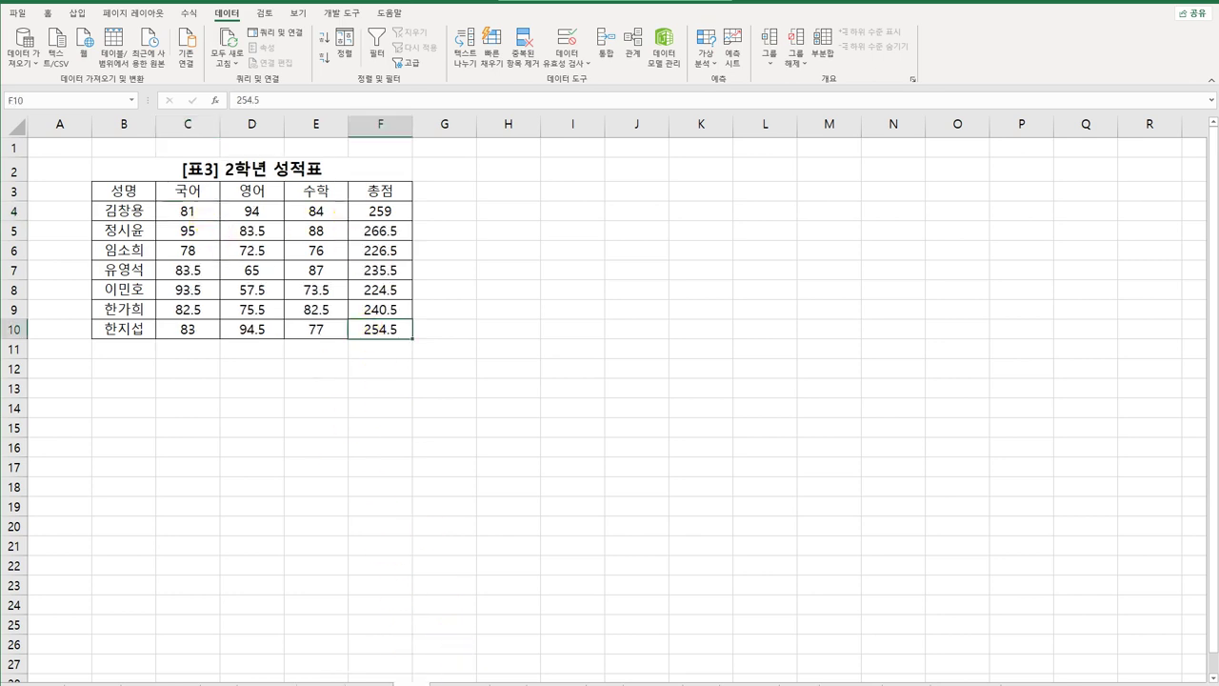
# On the next blank [표3] 2학년 성적표 sheet, start a Consolidate operation for B3:F10 using the 평균 function
pyautogui.hotkey('ctrl', 'pagedown')
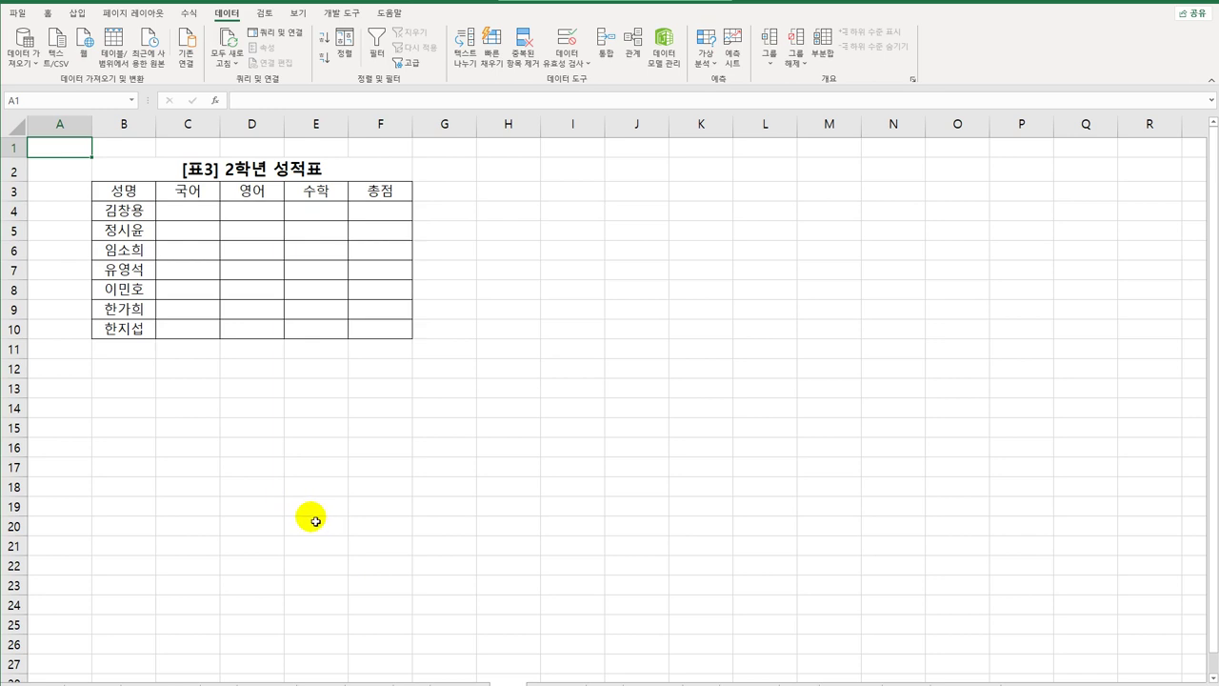
pyautogui.click(147, 195)
pyautogui.moveTo(150, 196); pyautogui.dragTo(395, 326)
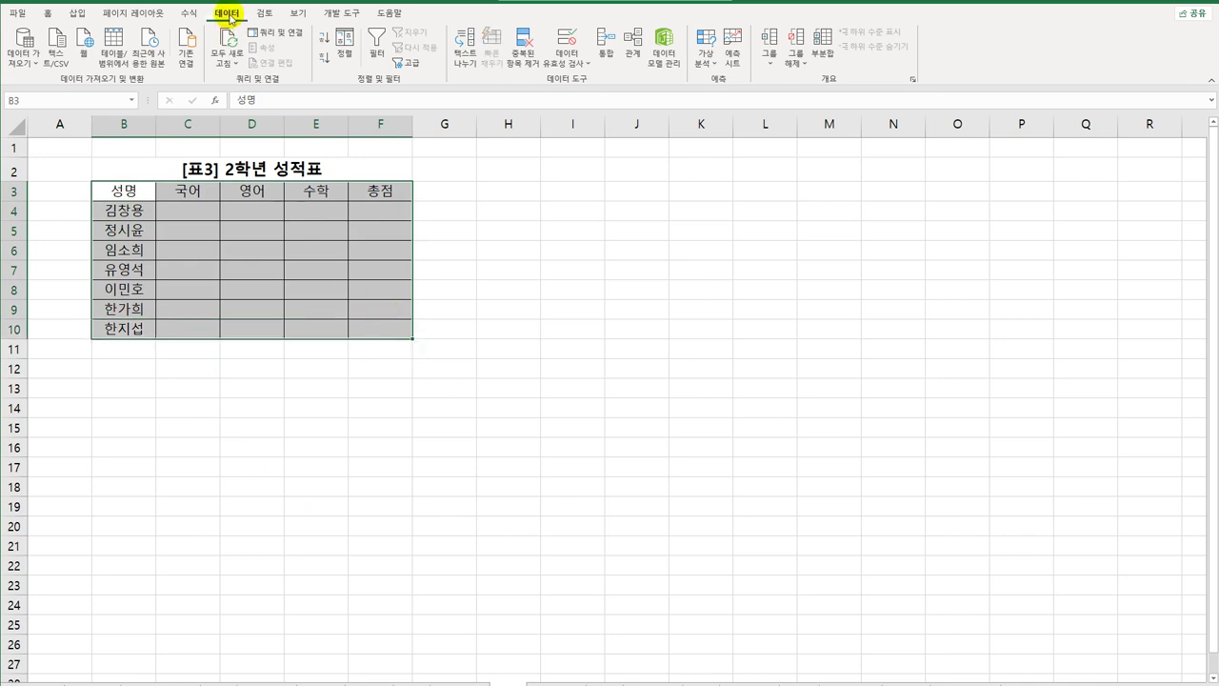
pyautogui.click(606, 50)
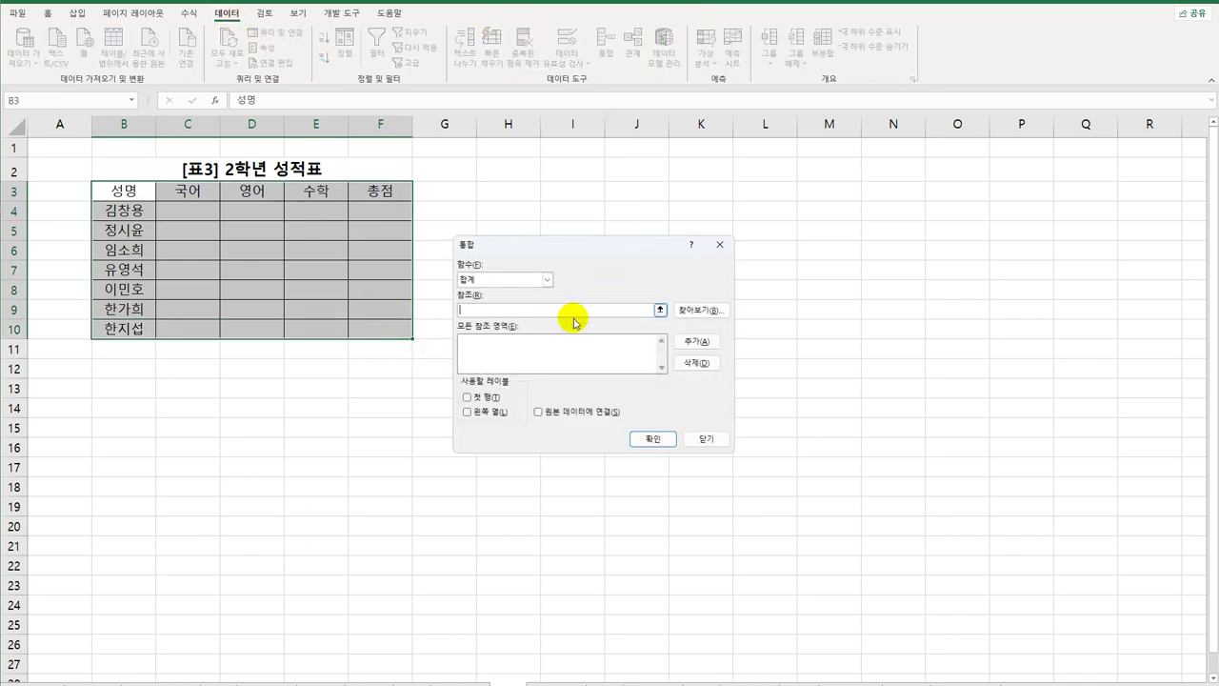
pyautogui.click(539, 281)
pyautogui.click(511, 311)
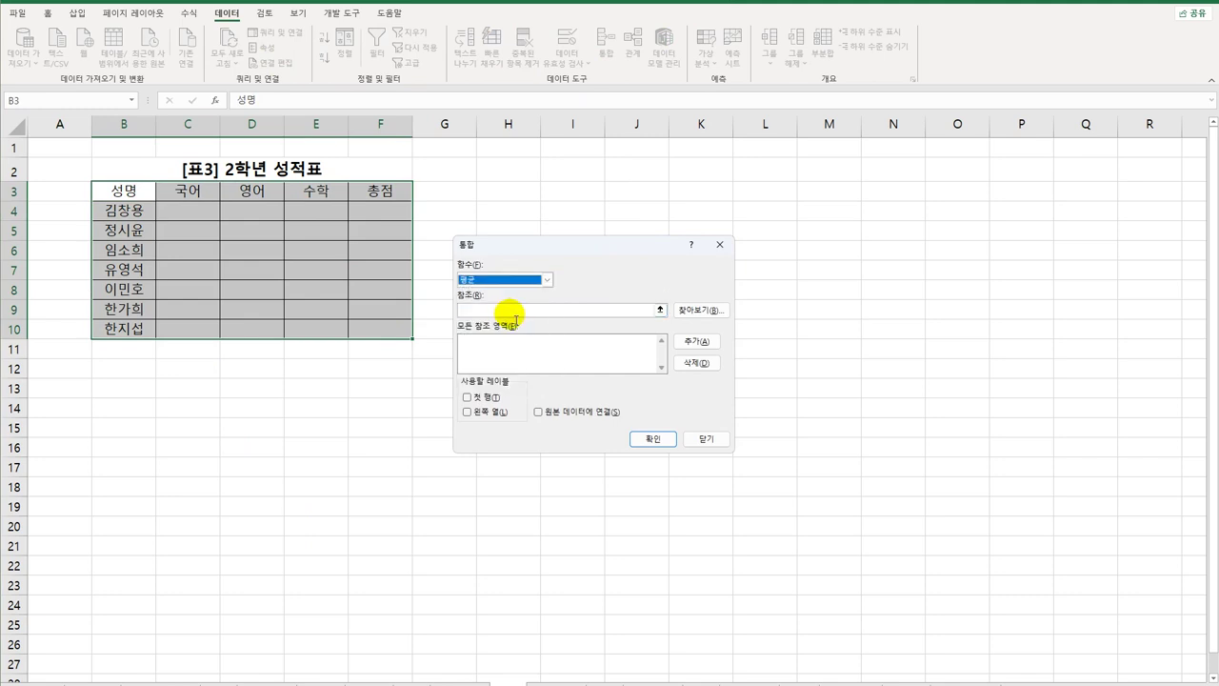
# Add B3:F10 from both the 중간고사 and 기말고사 sheets to the consolidation's reference ranges
pyautogui.click(321, 682)
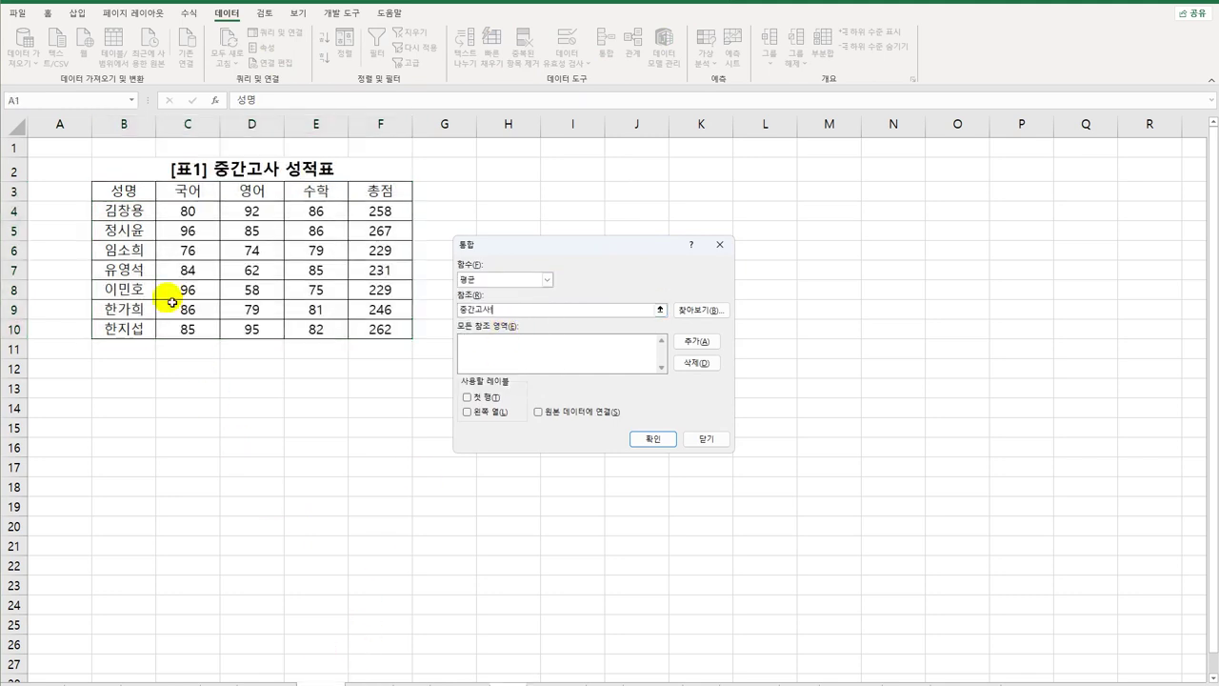
pyautogui.moveTo(129, 190); pyautogui.dragTo(351, 329)
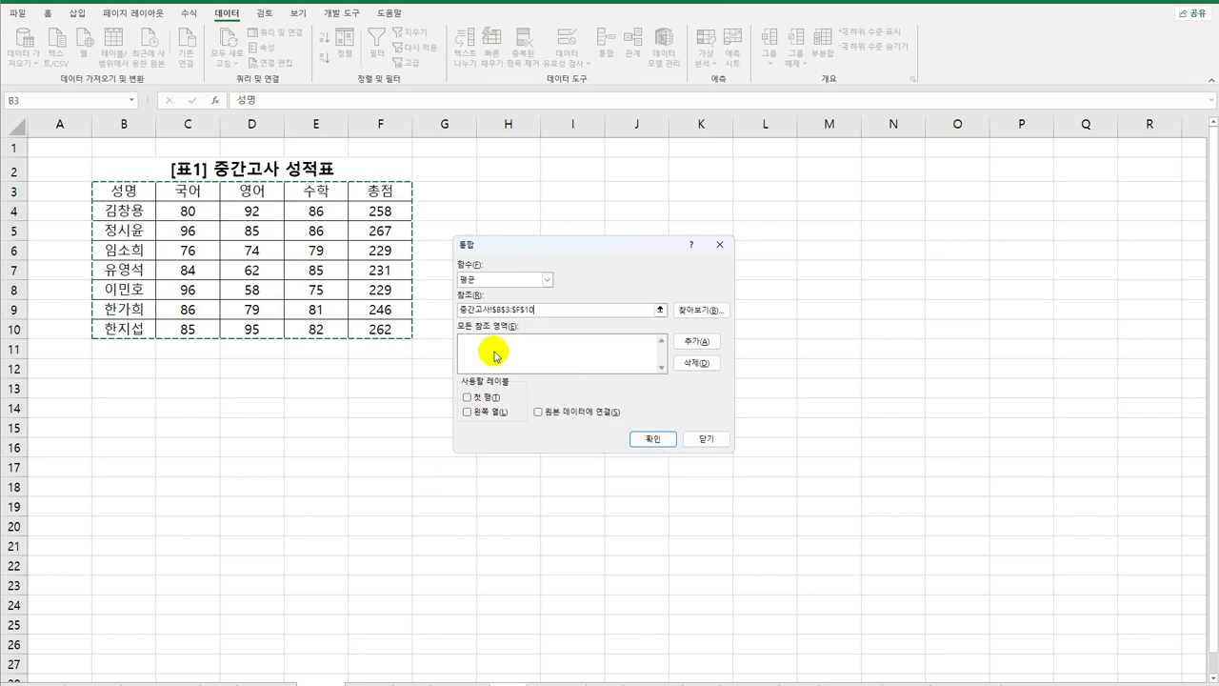
pyautogui.click(694, 341)
pyautogui.click(346, 679)
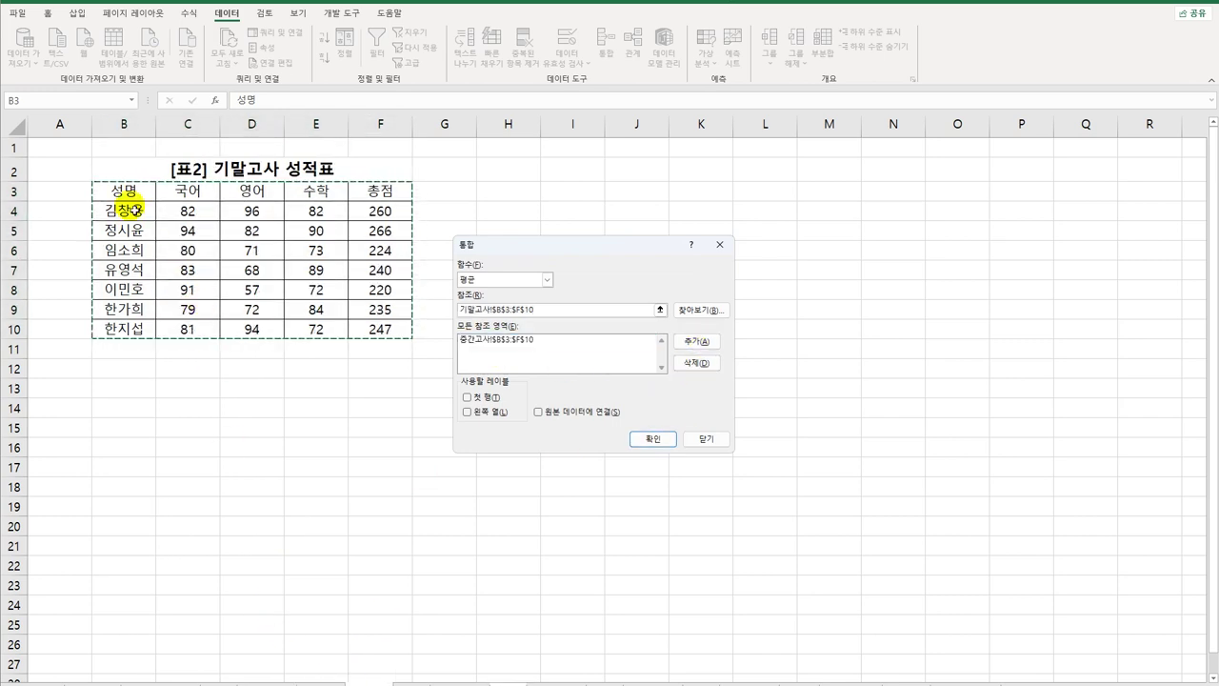
pyautogui.click(706, 346)
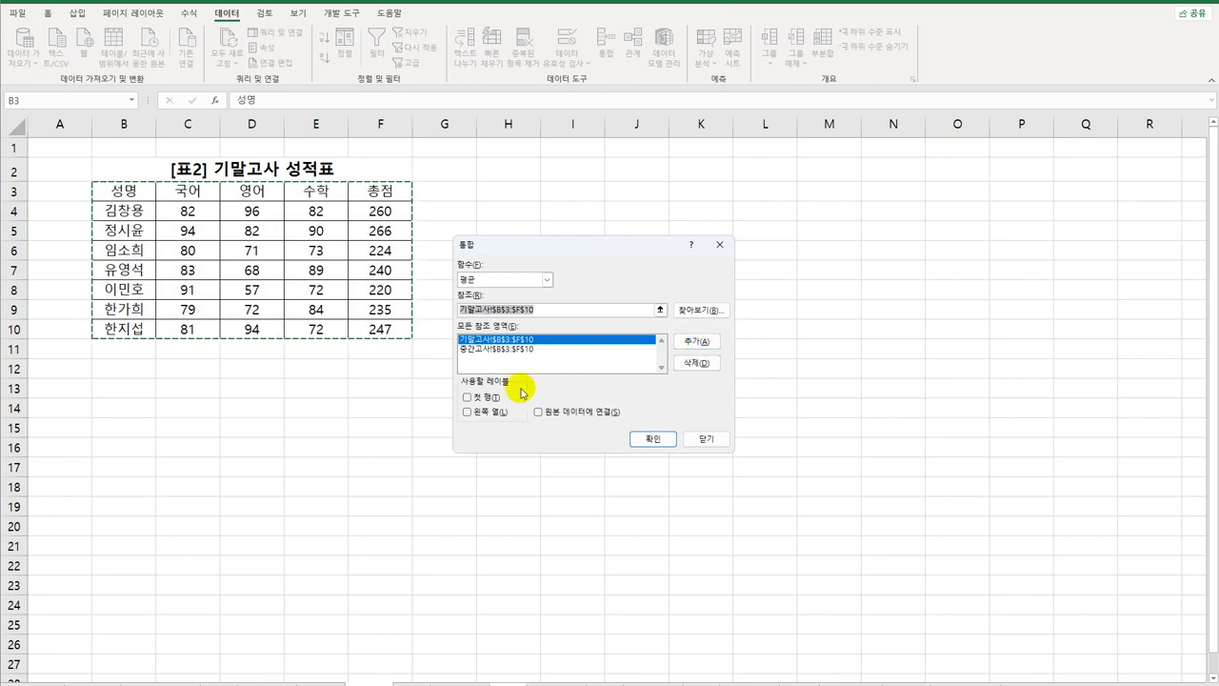
# Enable the 첫 행 and 왼쪽 열 labels plus 원본 데이터에 연결, and run the consolidation
pyautogui.click(469, 397)
pyautogui.click(473, 411)
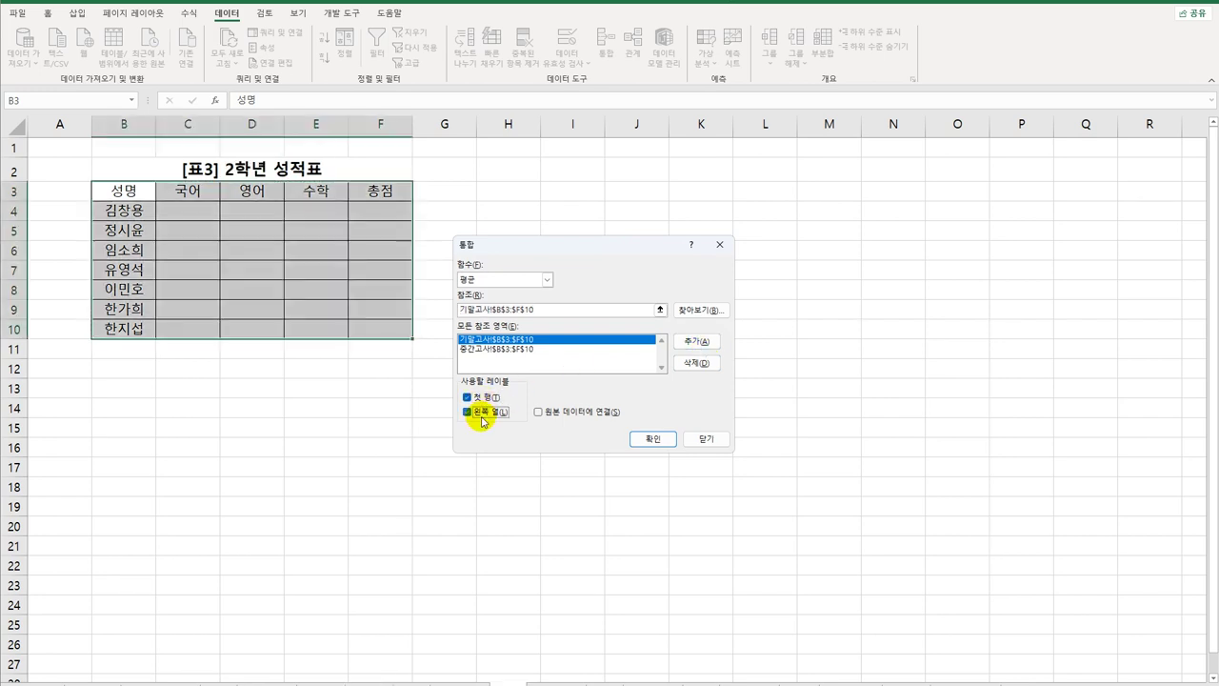
pyautogui.click(550, 416)
pyautogui.click(651, 439)
pyautogui.click(595, 444)
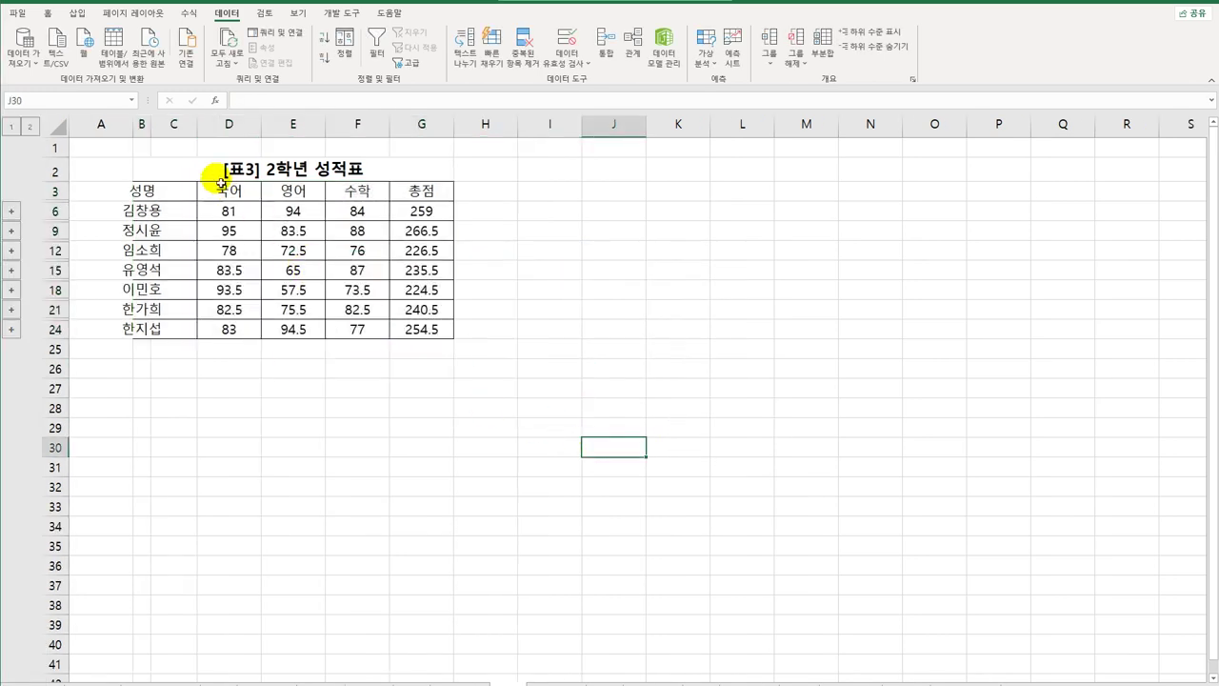
# Autofit column B of the linked table, check the first student's grouped detail rows, and delete the extra column C
pyautogui.doubleClick(157, 135)
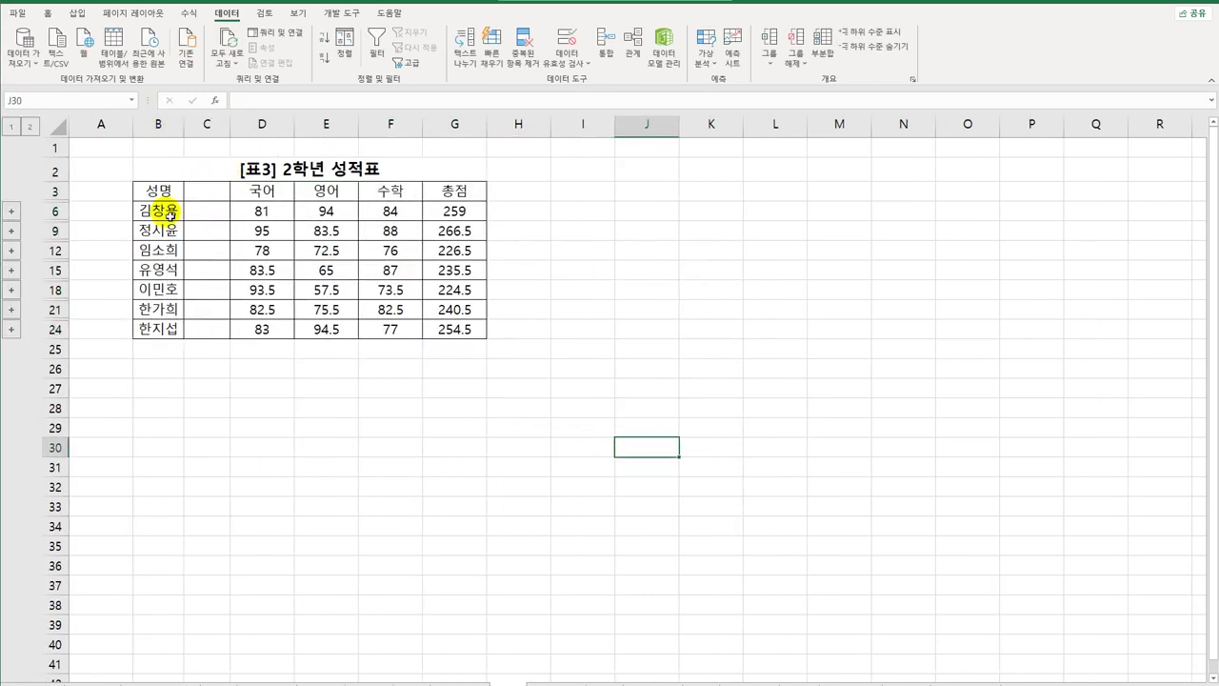
pyautogui.click(206, 124)
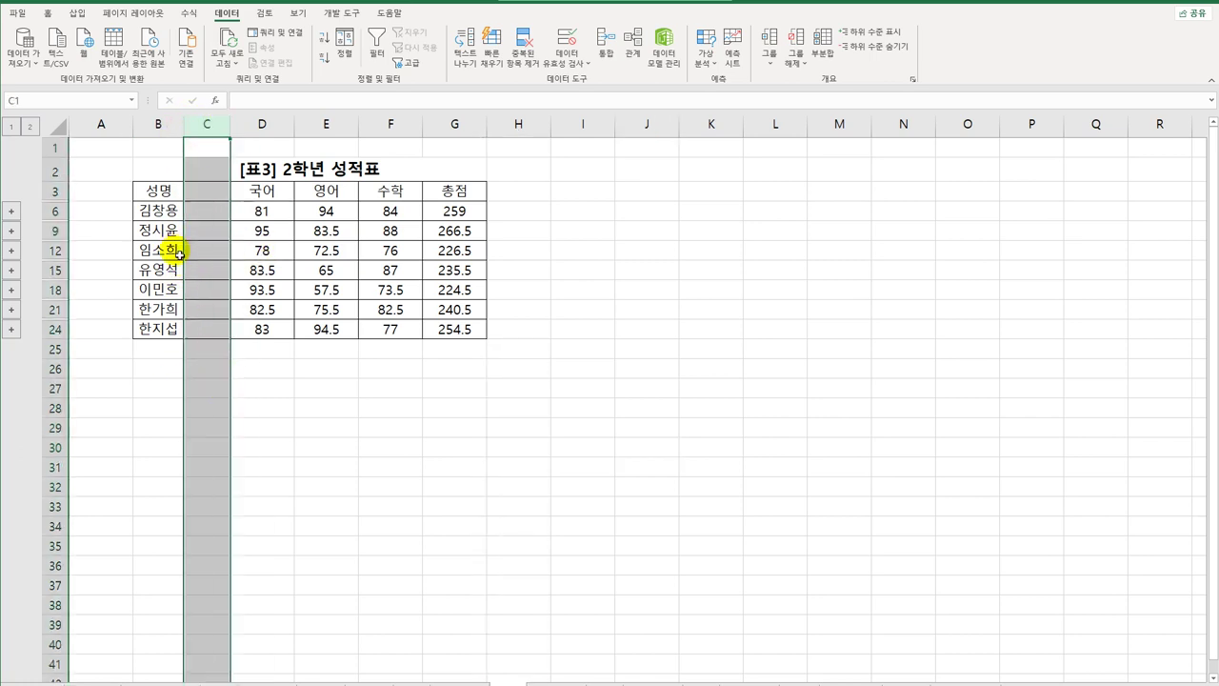
pyautogui.click(11, 211)
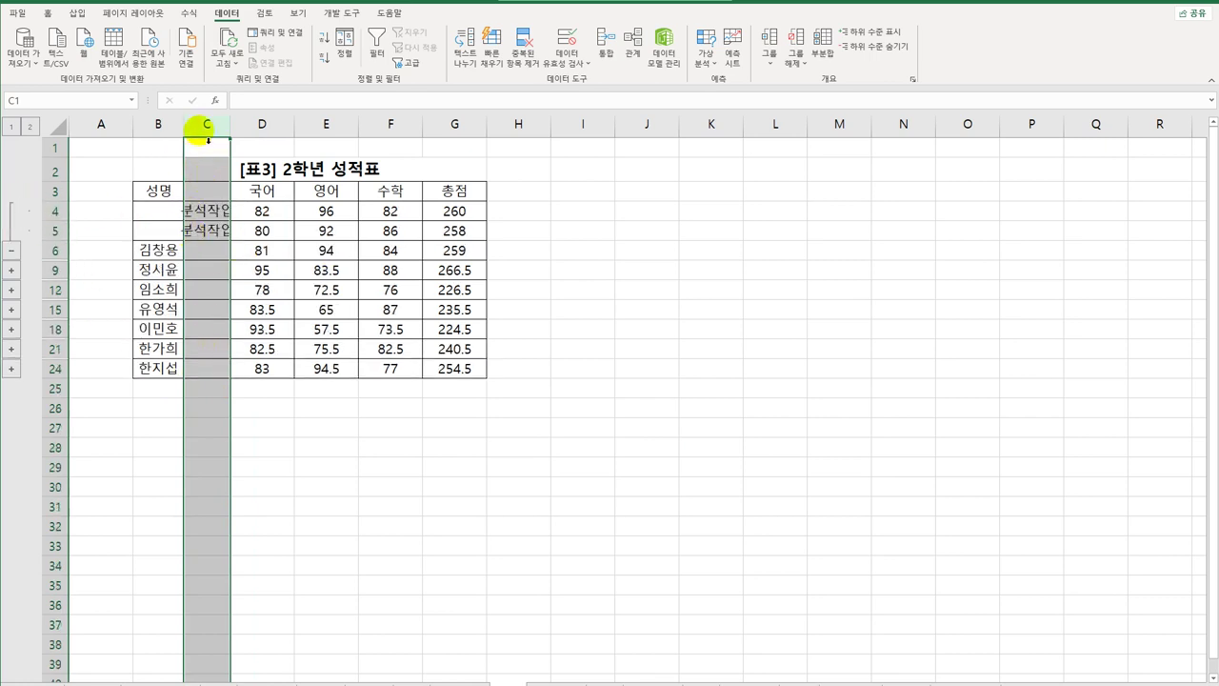
pyautogui.click(11, 251)
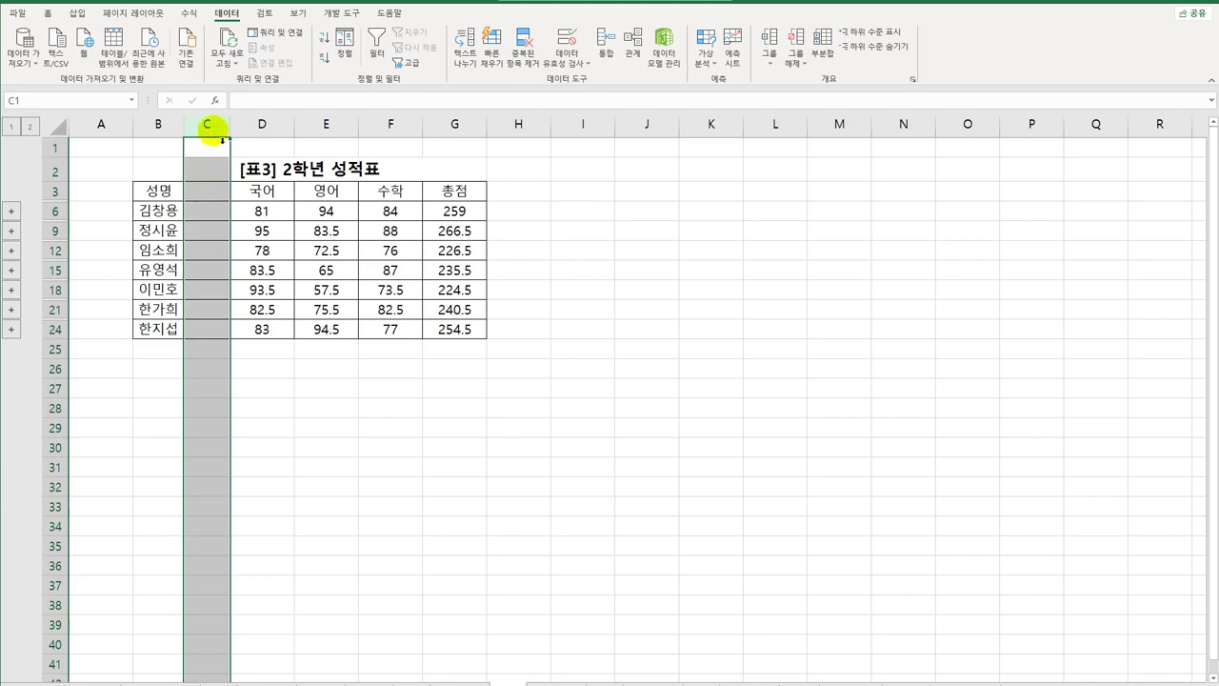
pyautogui.rightClick(207, 124)
pyautogui.click(279, 252)
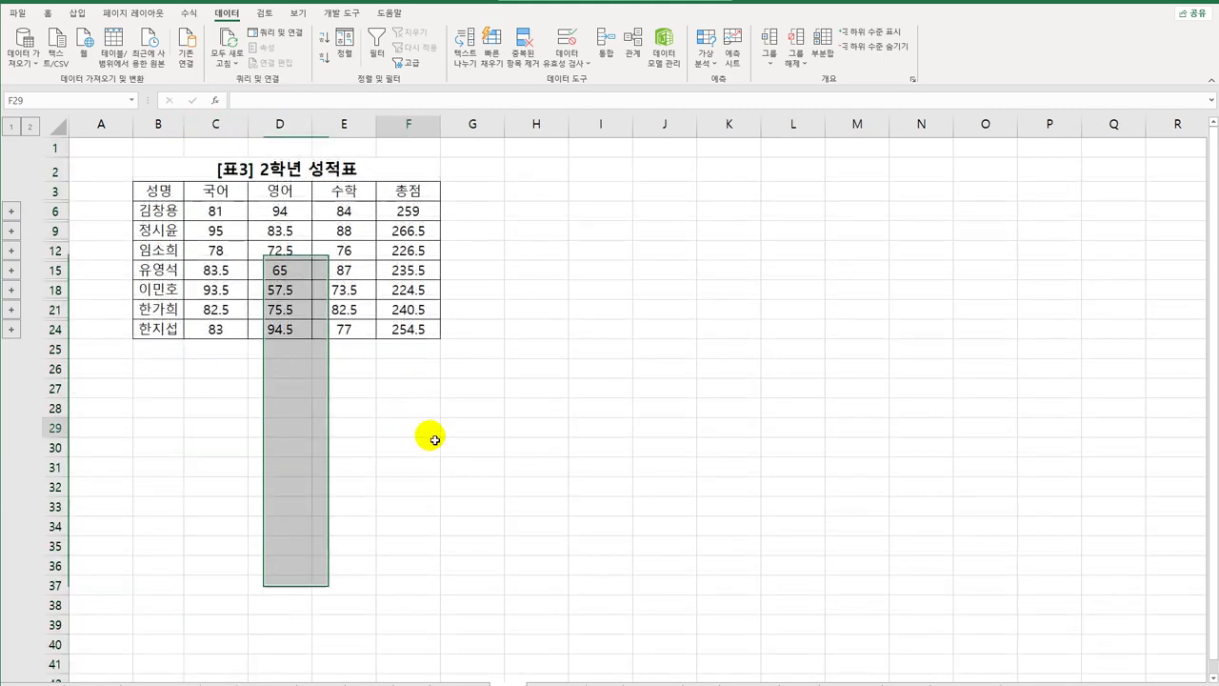
pyautogui.click(430, 436)
# Change the first student's 국어 score in C4 of the 중간고사 sheet to 90
pyautogui.click(170, 217)
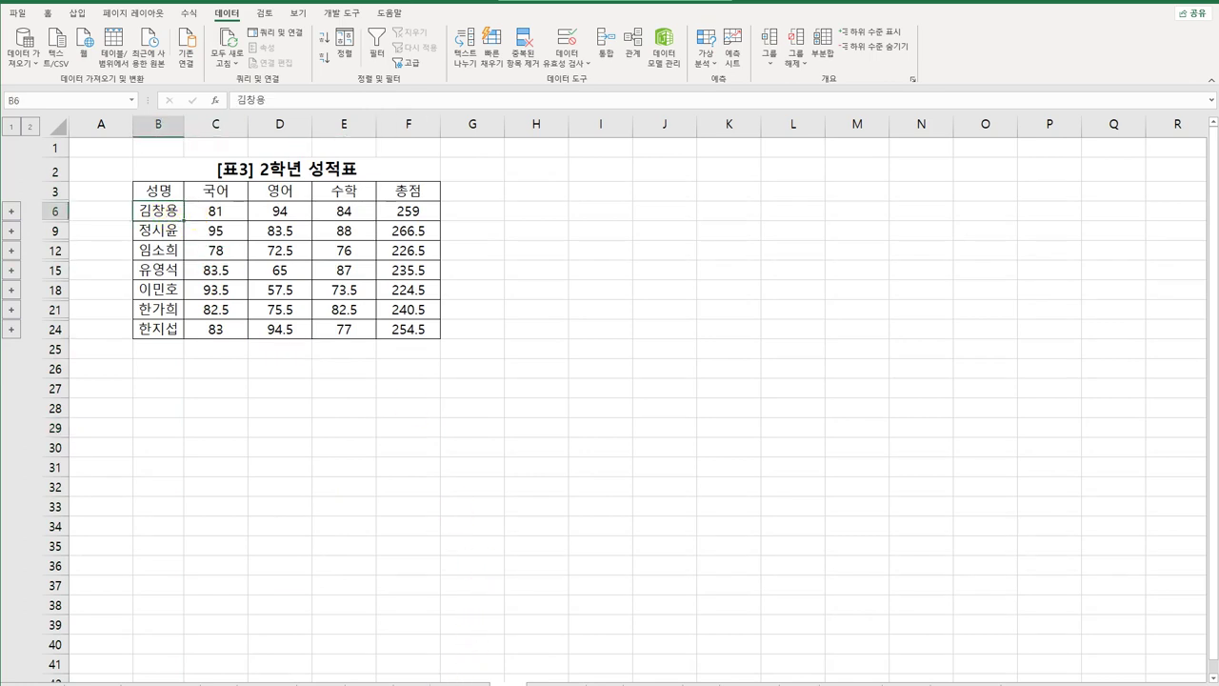
pyautogui.click(219, 683)
pyautogui.click(186, 211)
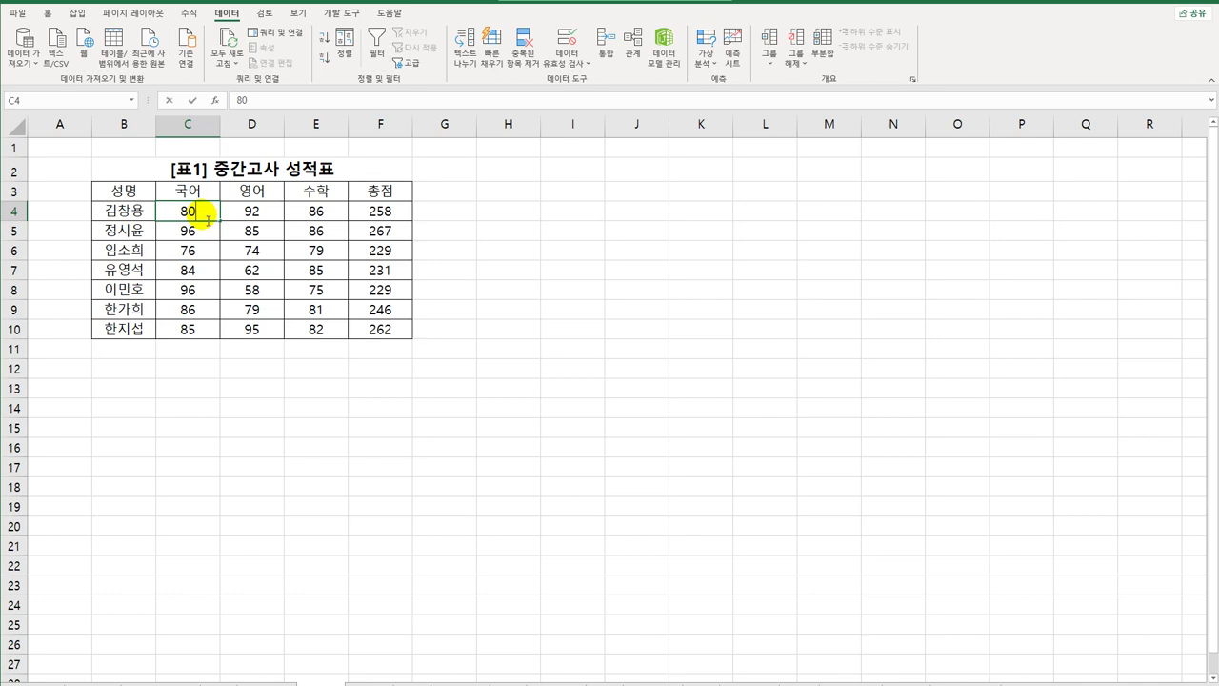
pyautogui.write('9')
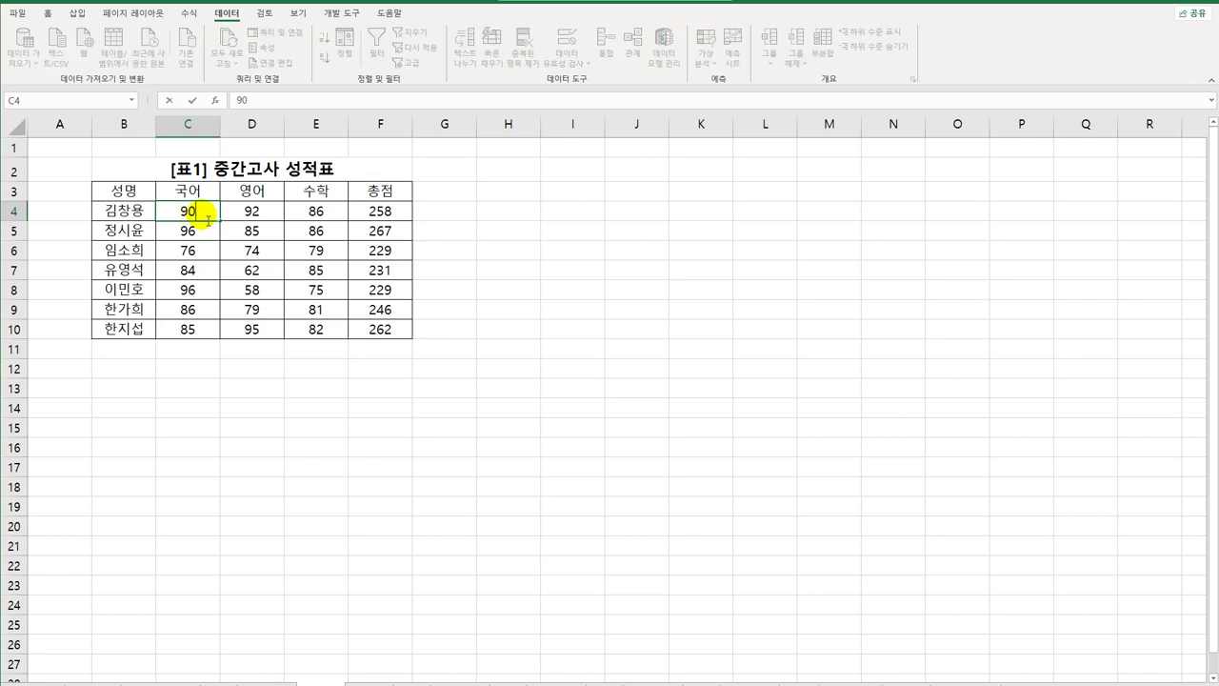
pyautogui.press('Return')
pyautogui.click(207, 219)
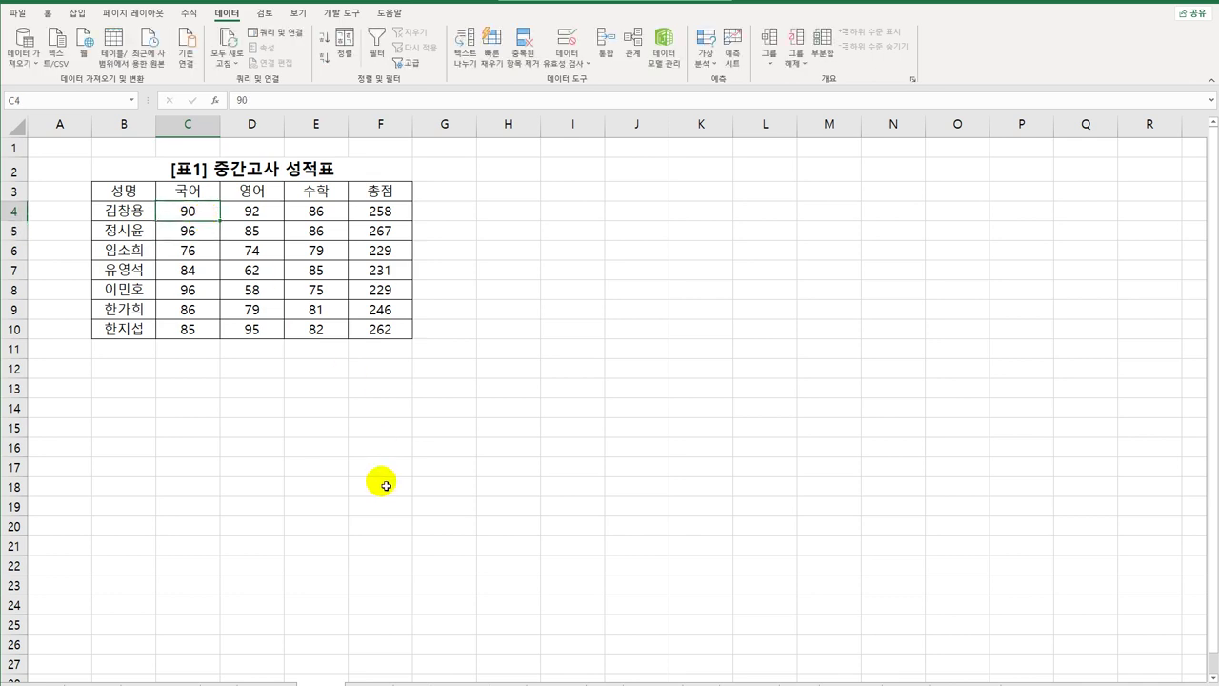
# Compare the first student's 국어 average on the unlinked and linked 2학년 성적표 sheets against the edited 중간고사 score
pyautogui.hotkey('ctrl', 'pagedown')
pyautogui.hotkey('ctrl', 'pagedown')
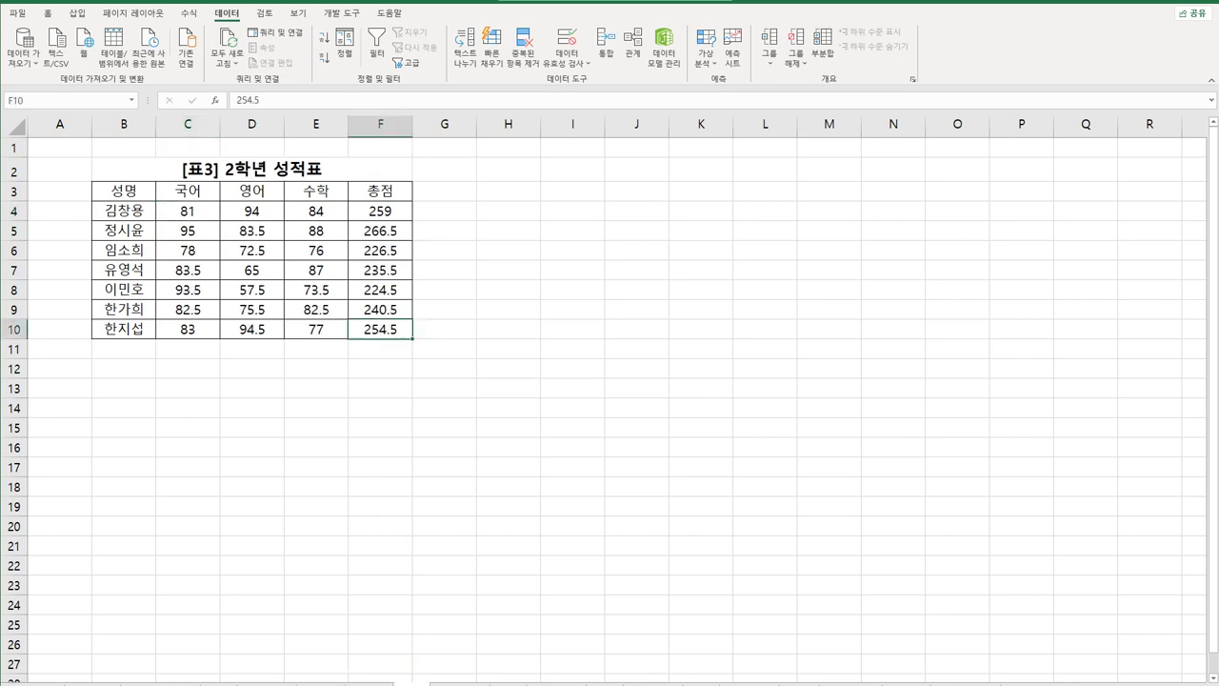
pyautogui.click(193, 208)
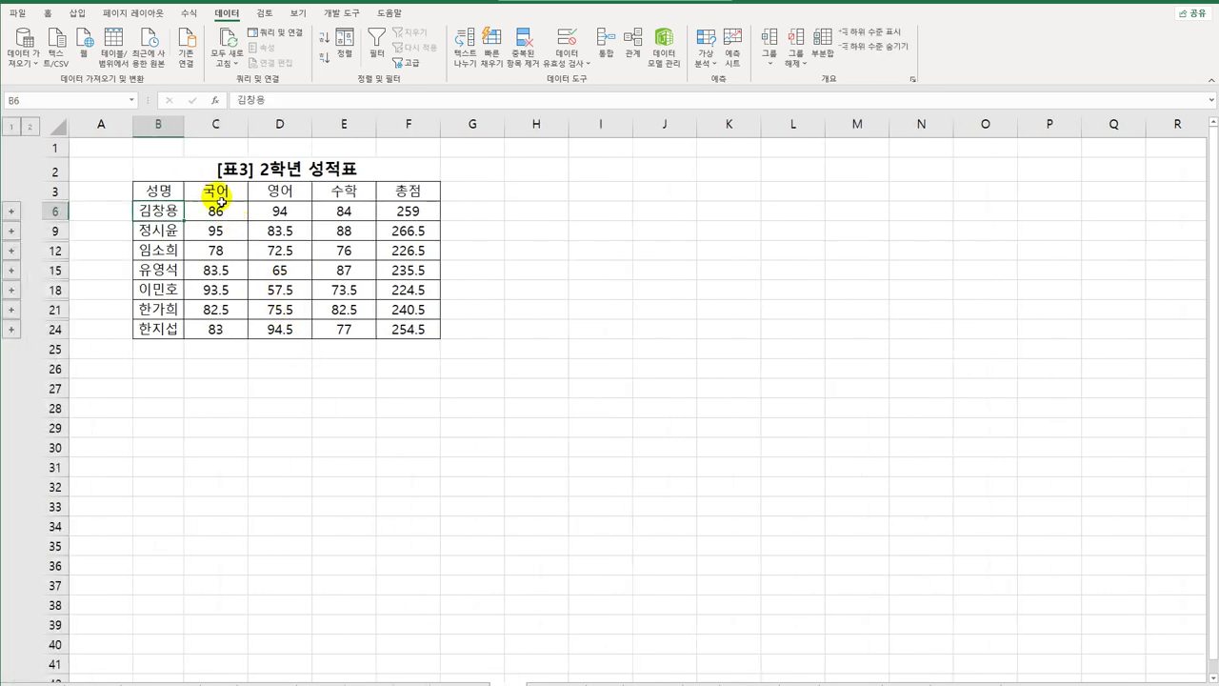
pyautogui.click(225, 212)
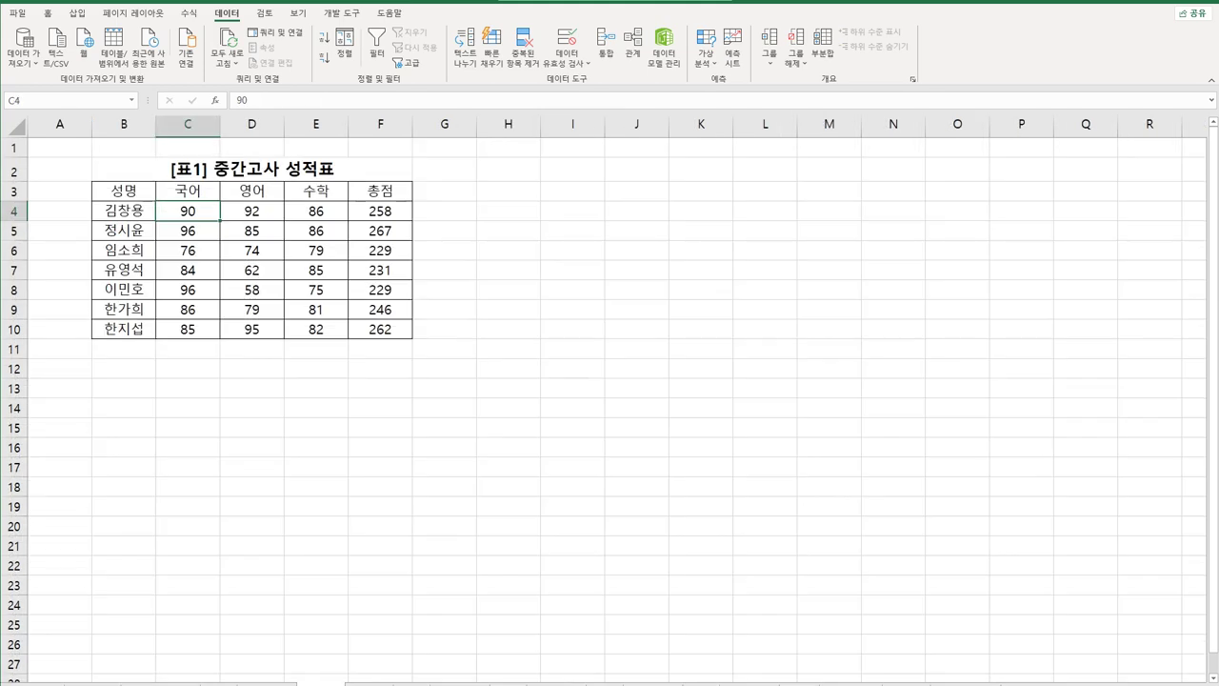
pyautogui.hotkey('ctrl', 'pagedown')
pyautogui.hotkey('ctrl', 'pagedown')
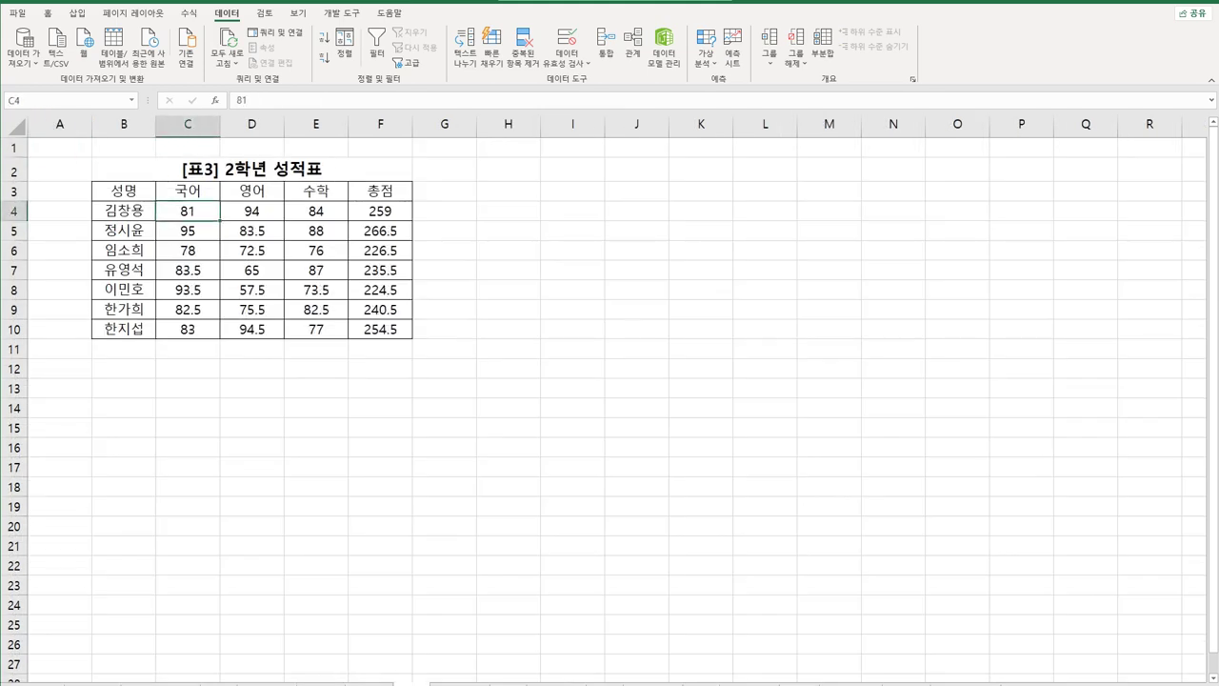